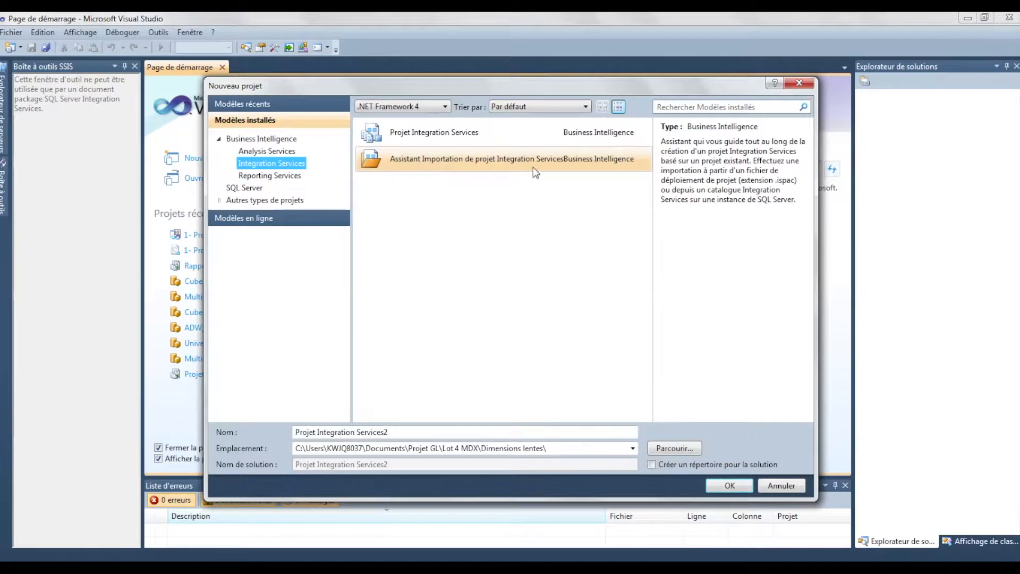
# Create an Integration Services project named "Projet Integration Services SCD Type 1" and close the getting-started window
pyautogui.click(580, 153)
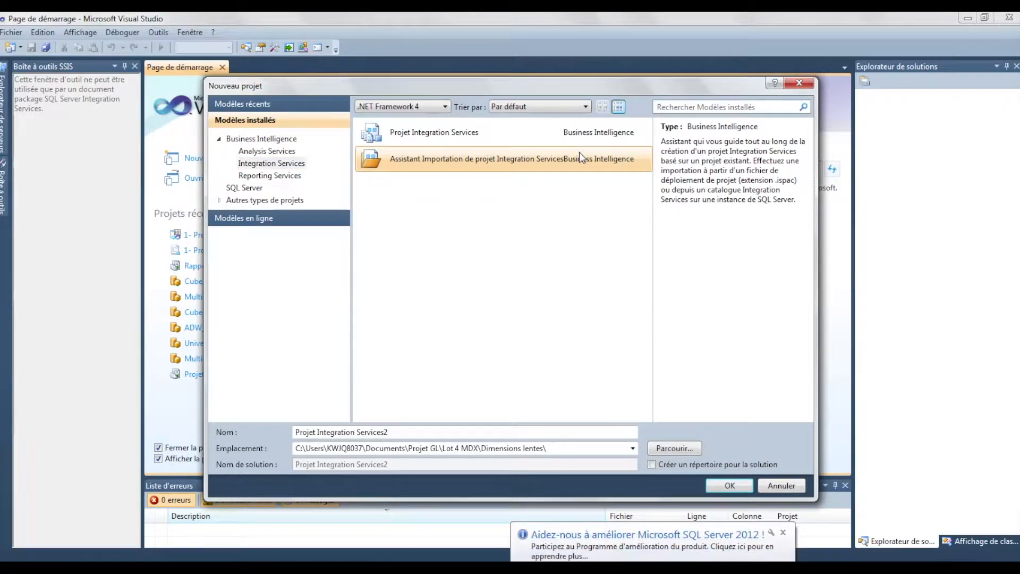
pyautogui.doubleClick(493, 433)
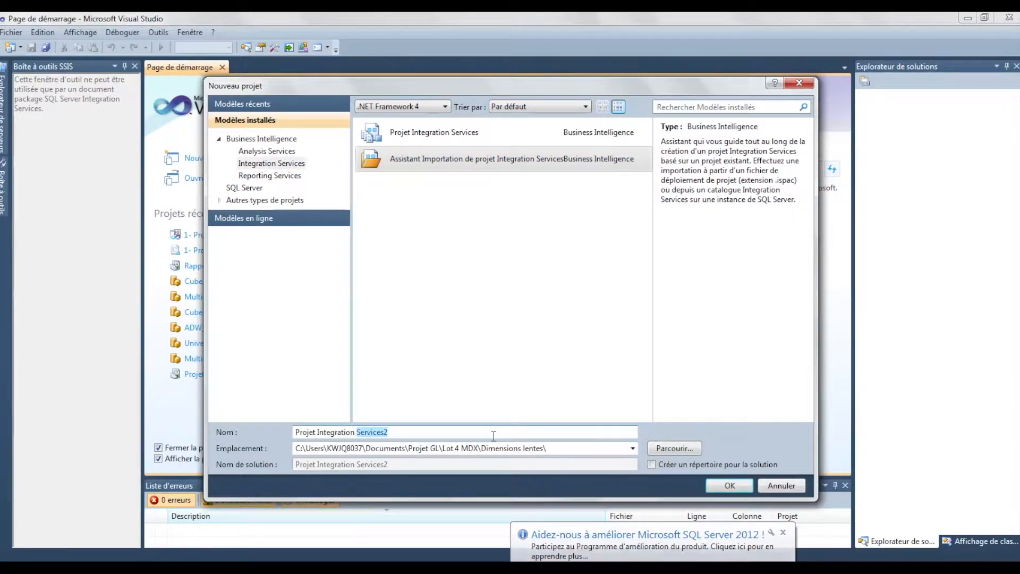
pyautogui.click(494, 435)
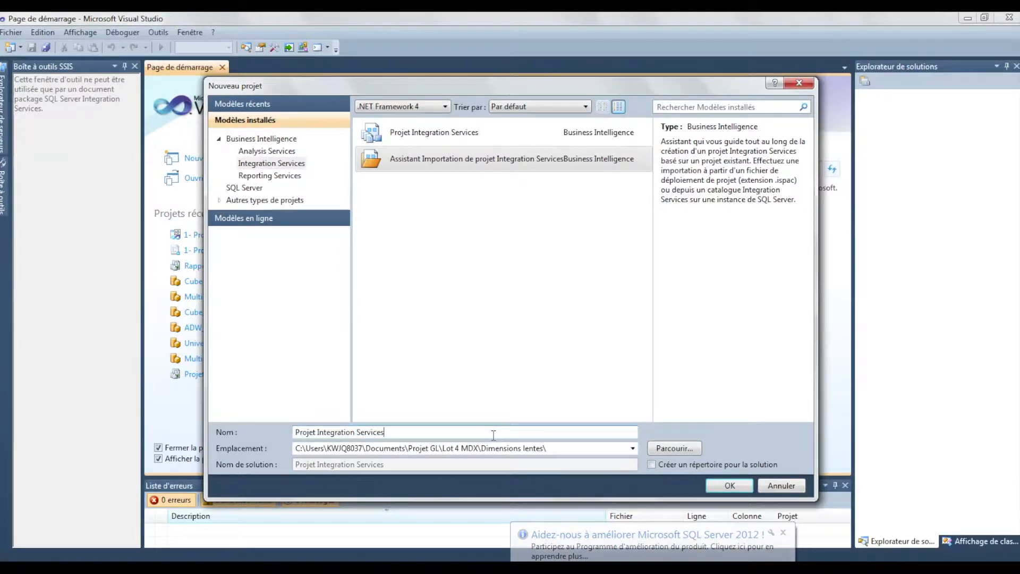
pyautogui.press('BackSpace')
pyautogui.write('SCD ')
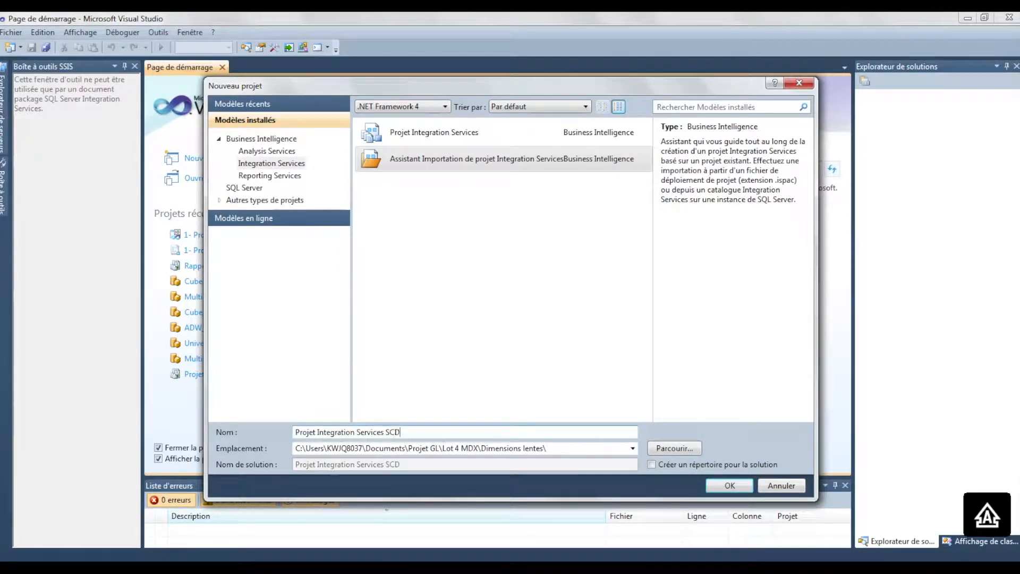
pyautogui.write('Type 1')
pyautogui.click(454, 140)
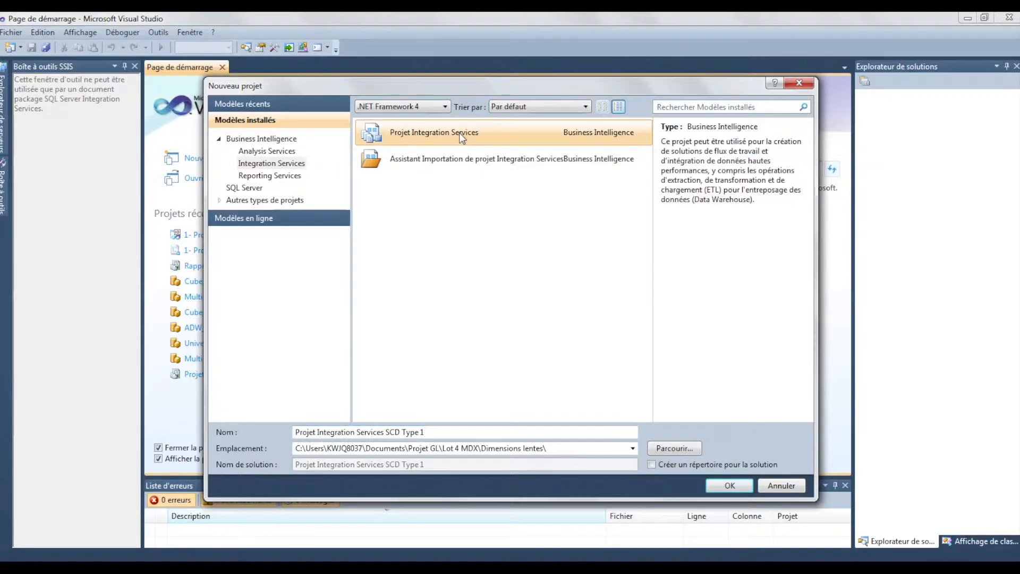
pyautogui.click(736, 489)
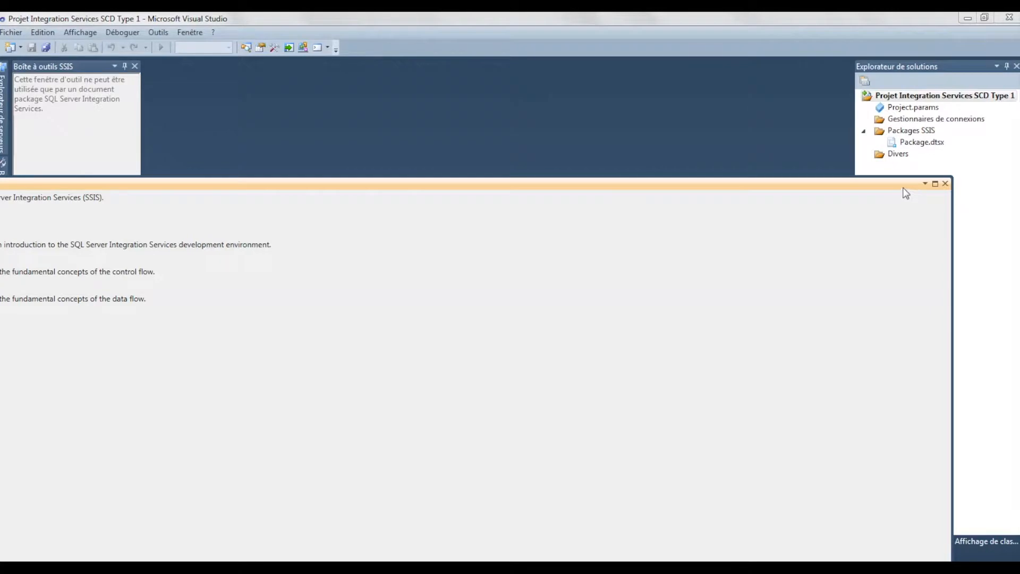
pyautogui.click(945, 183)
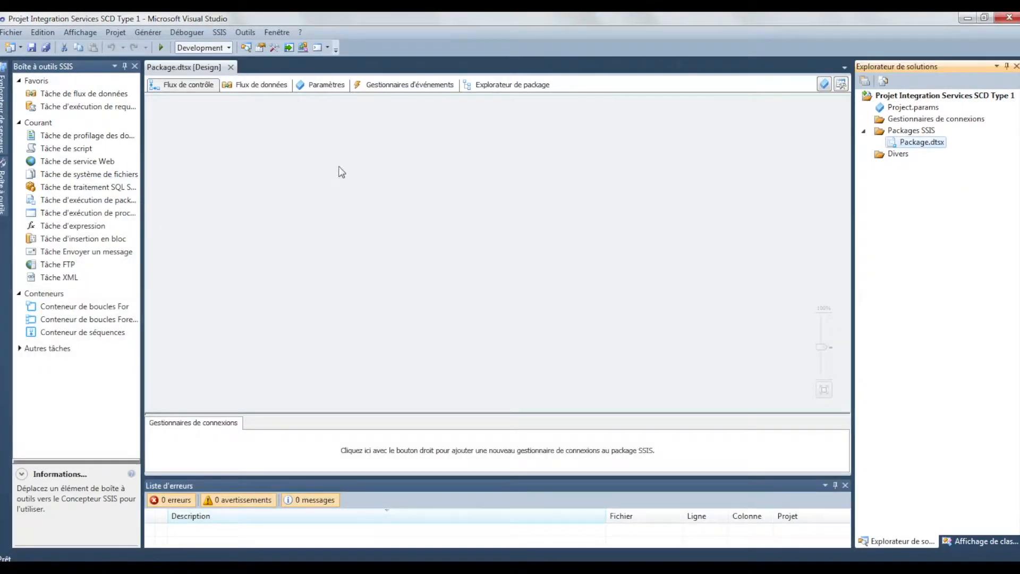
# Add a project-level OLEDB connection manager based on the existing EB-PC006DY4.BDD_Univers_Sales.sa data connection
pyautogui.click(923, 121)
pyautogui.rightClick(923, 122)
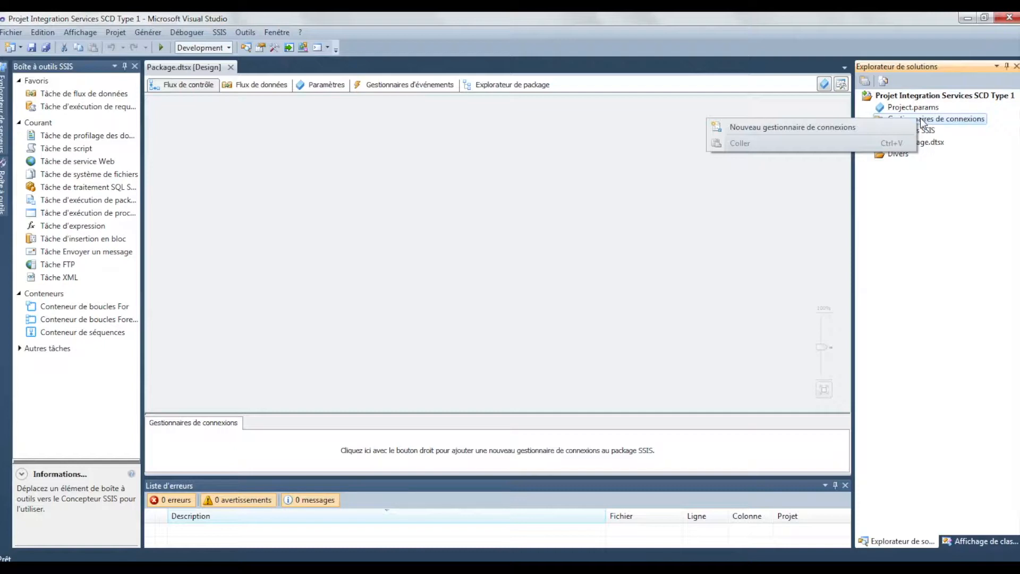
pyautogui.click(773, 128)
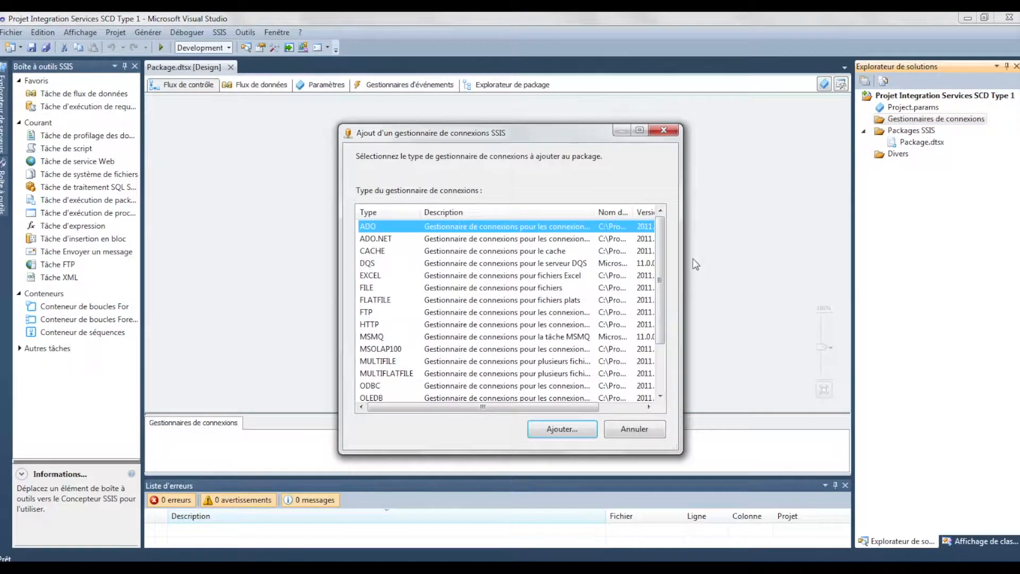
pyautogui.scroll(-2, 607, 257)
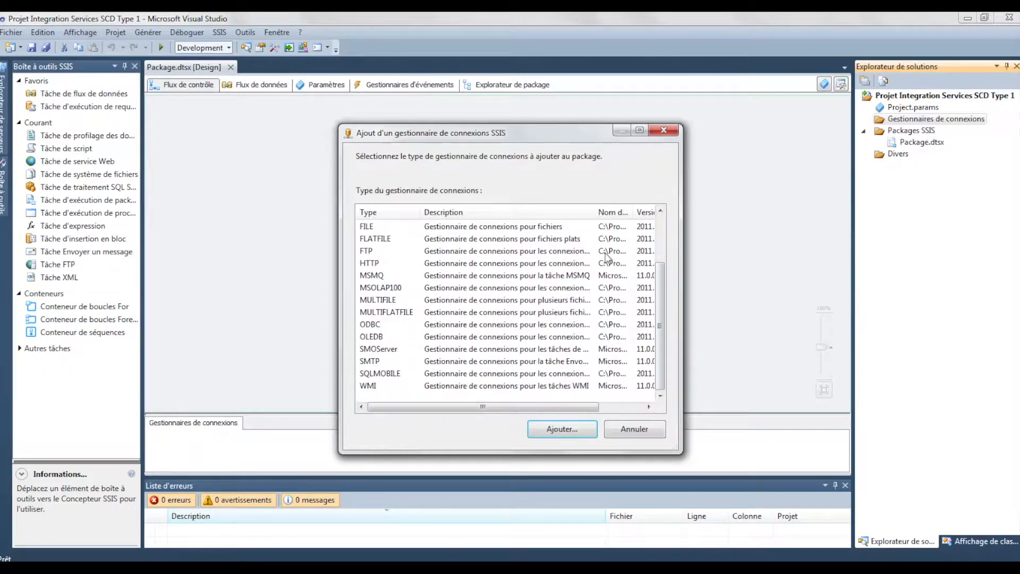
pyautogui.click(385, 338)
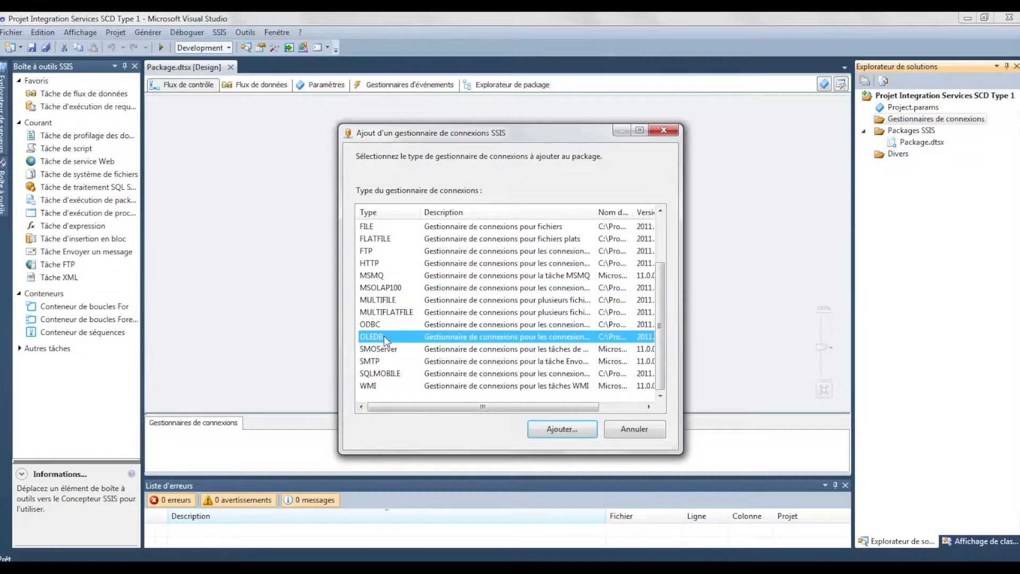
pyautogui.click(567, 432)
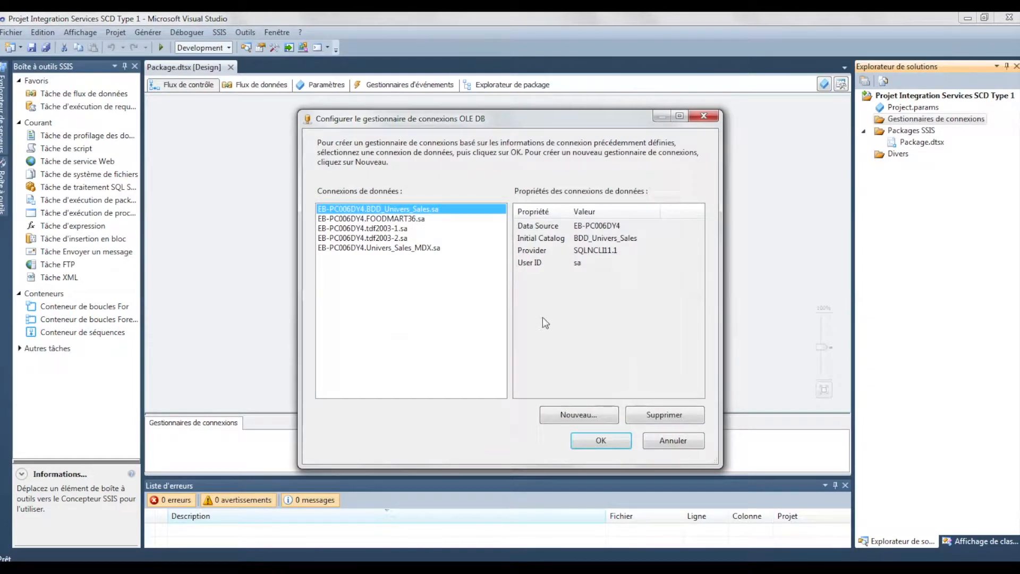
pyautogui.doubleClick(405, 208)
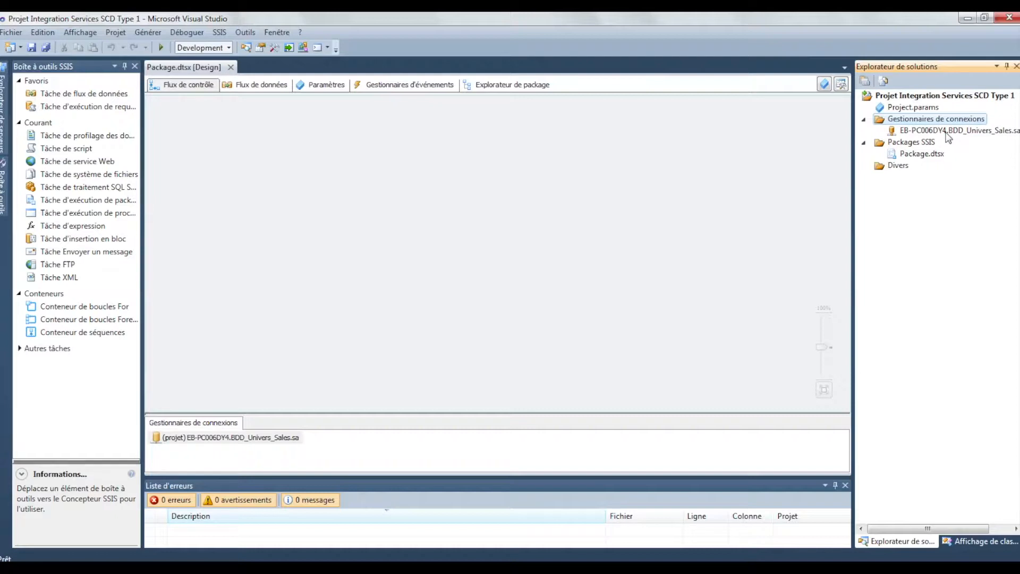
# View the properties of the BDD_Univers_Sales connection manager, then close them
pyautogui.click(948, 131)
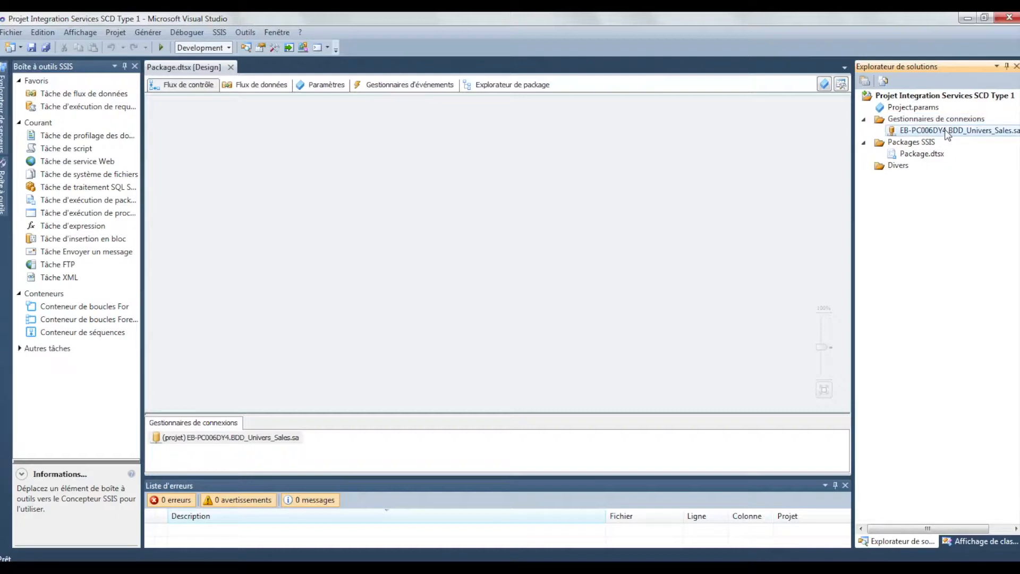
pyautogui.rightClick(948, 133)
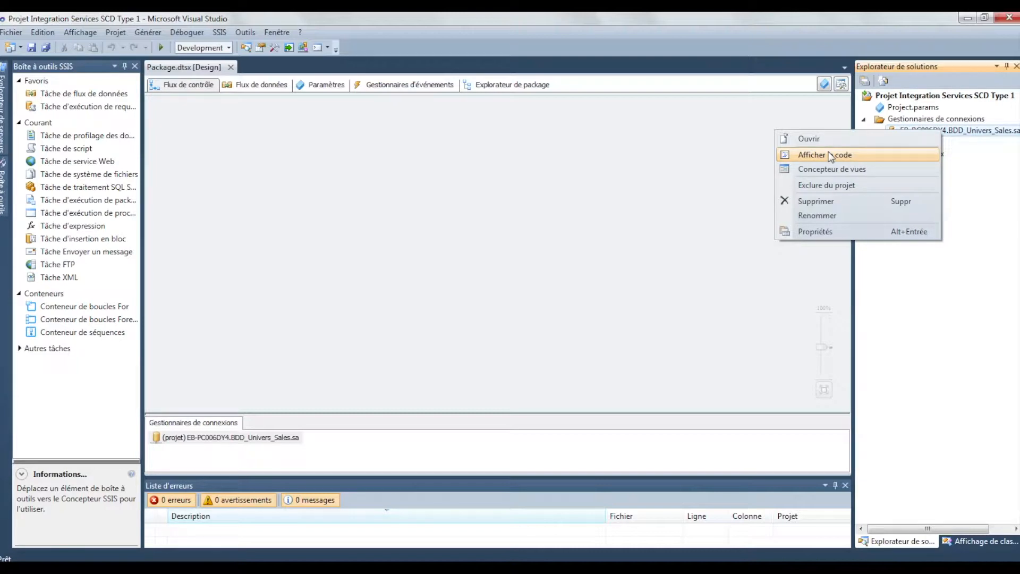
pyautogui.click(816, 232)
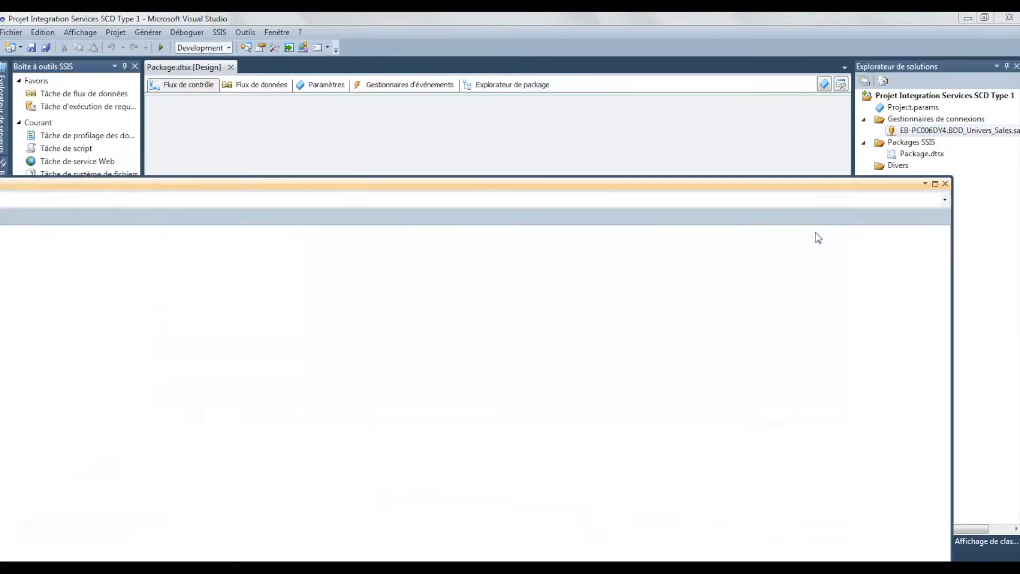
pyautogui.moveTo(683, 186); pyautogui.dragTo(760, 136)
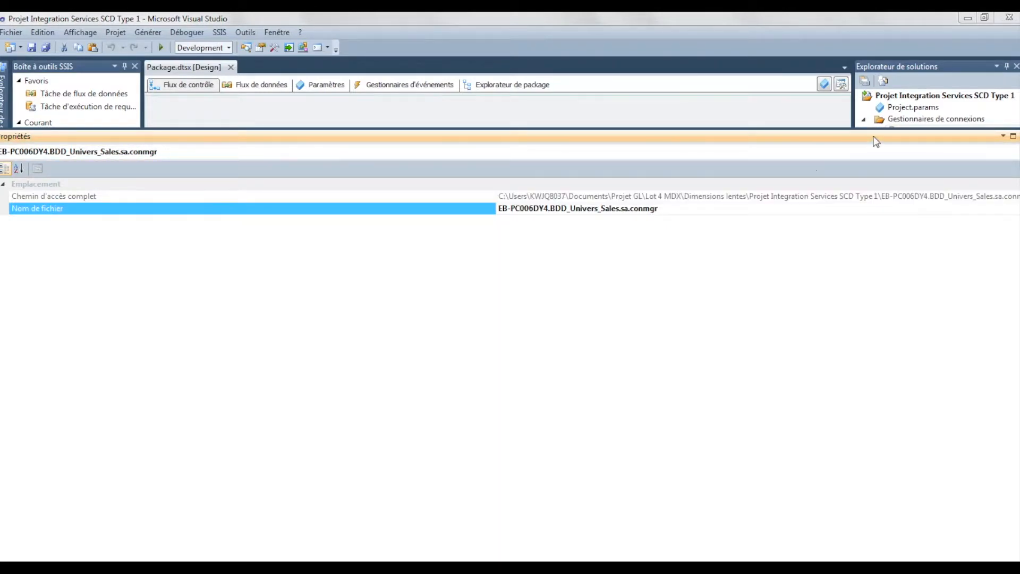
pyautogui.moveTo(875, 136); pyautogui.dragTo(830, 136)
pyautogui.click(978, 137)
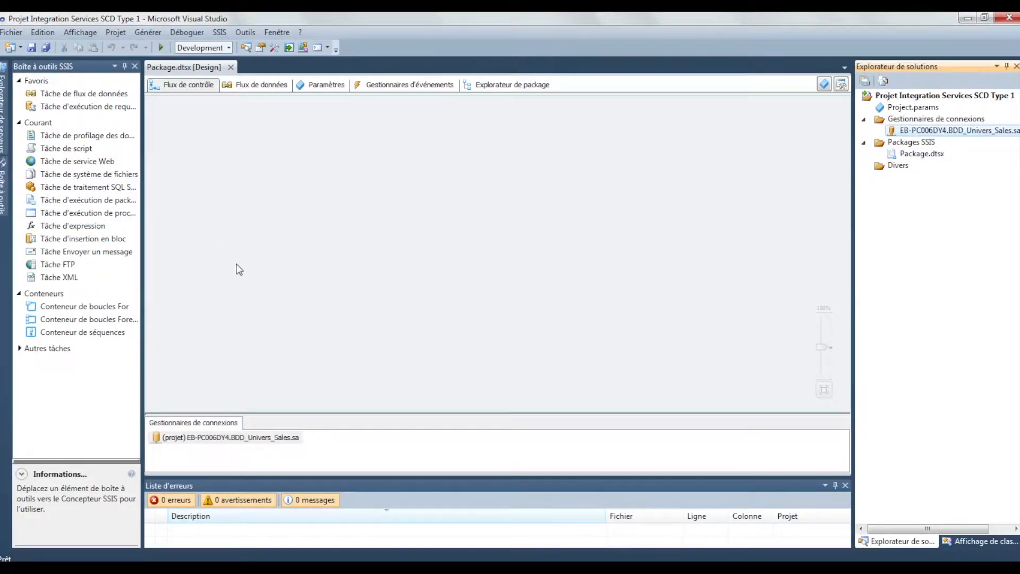
# Add a data flow task (Tâche de flux de données) to the package's control flow and open its data flow
pyautogui.click(89, 94)
pyautogui.moveTo(89, 94); pyautogui.dragTo(255, 177)
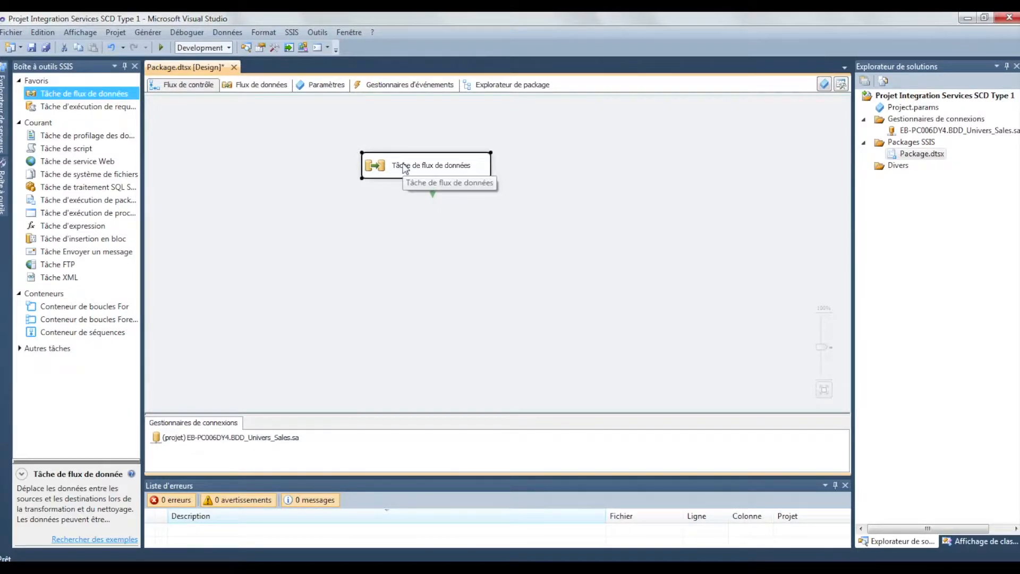
pyautogui.click(266, 86)
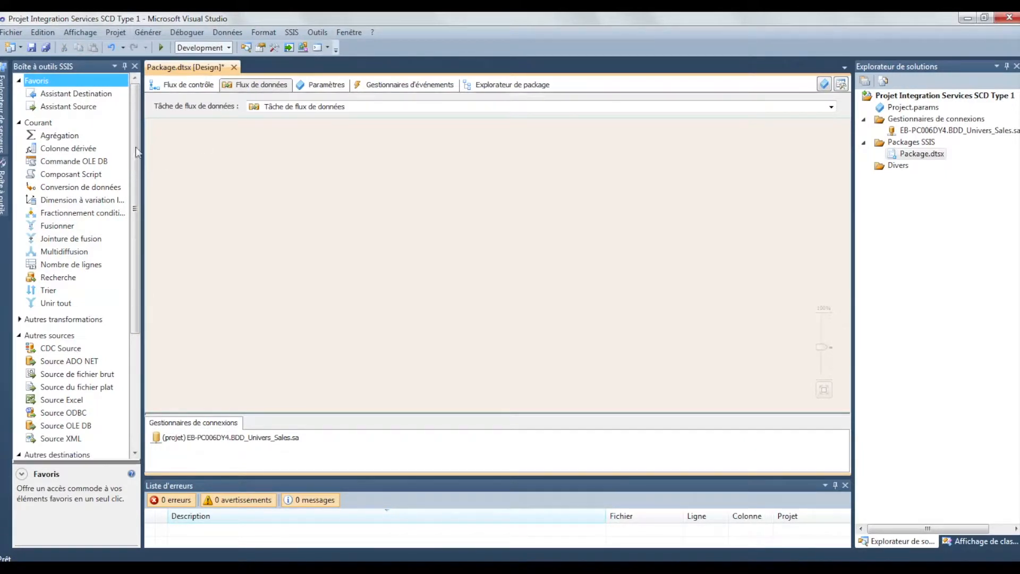
# Add a Source OLE DB component to the data flow
pyautogui.moveTo(138, 140); pyautogui.dragTo(138, 208)
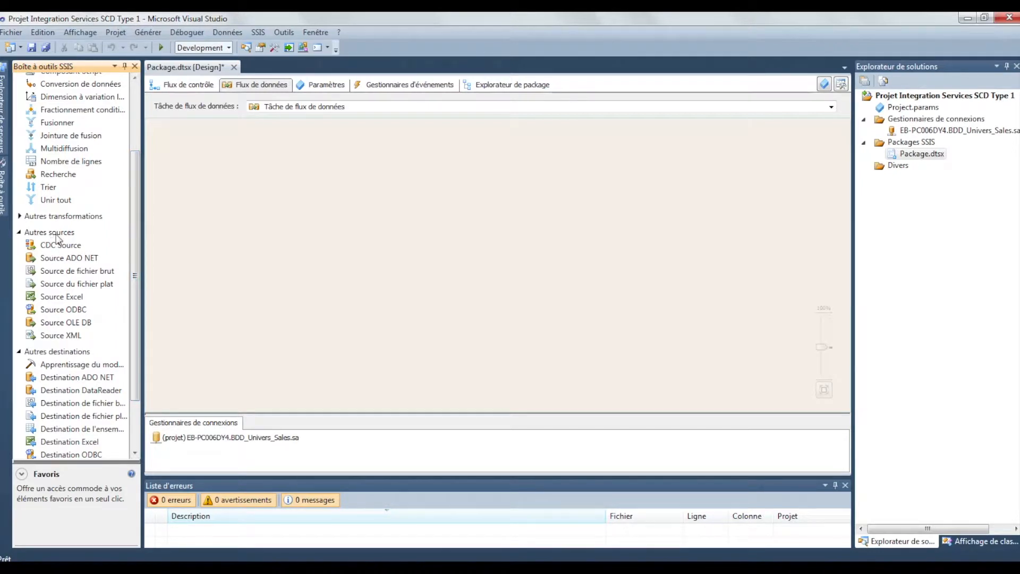
pyautogui.click(71, 311)
pyautogui.moveTo(51, 309); pyautogui.dragTo(121, 316)
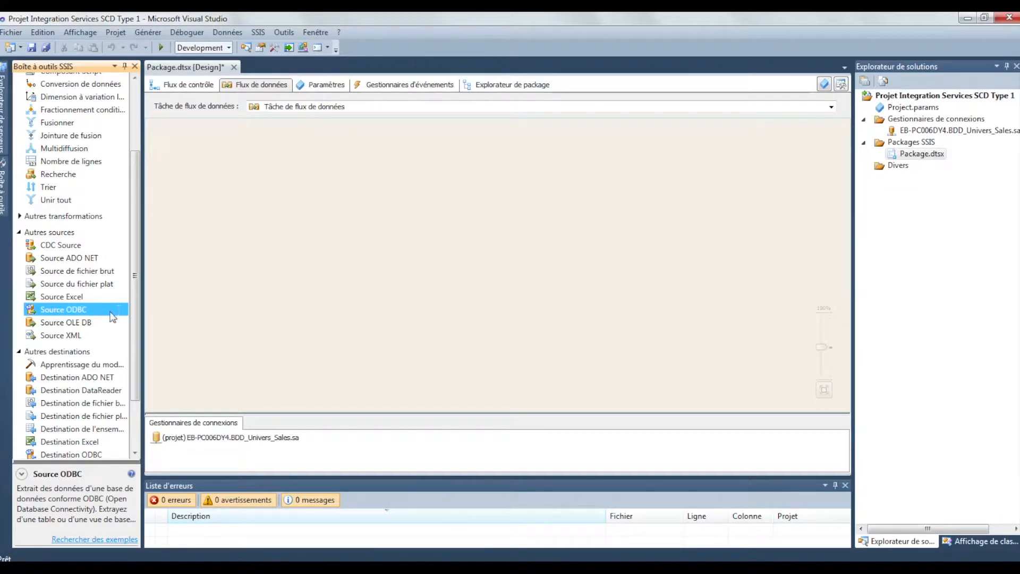
pyautogui.click(78, 323)
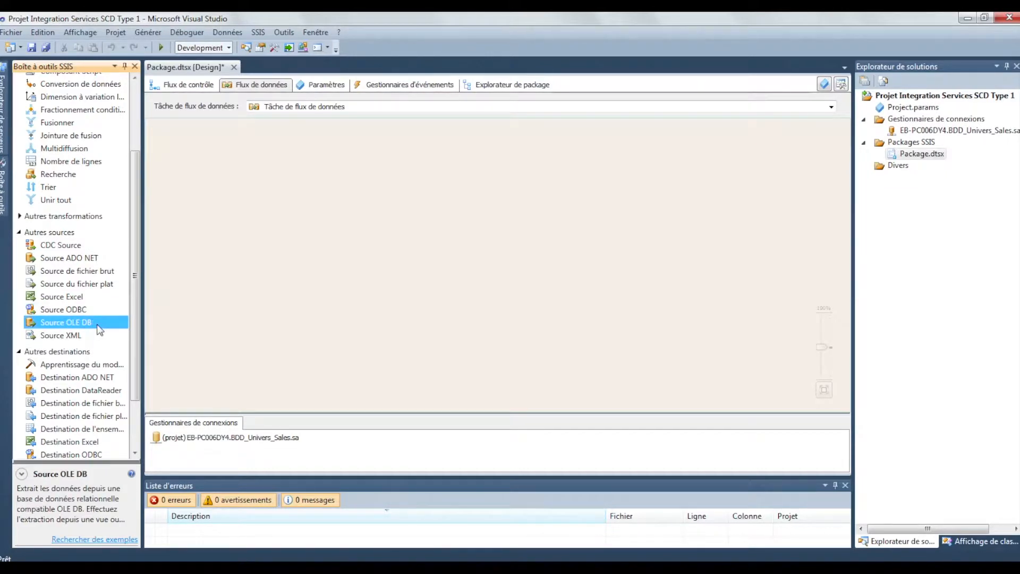
pyautogui.click(61, 336)
pyautogui.moveTo(95, 323); pyautogui.dragTo(335, 177)
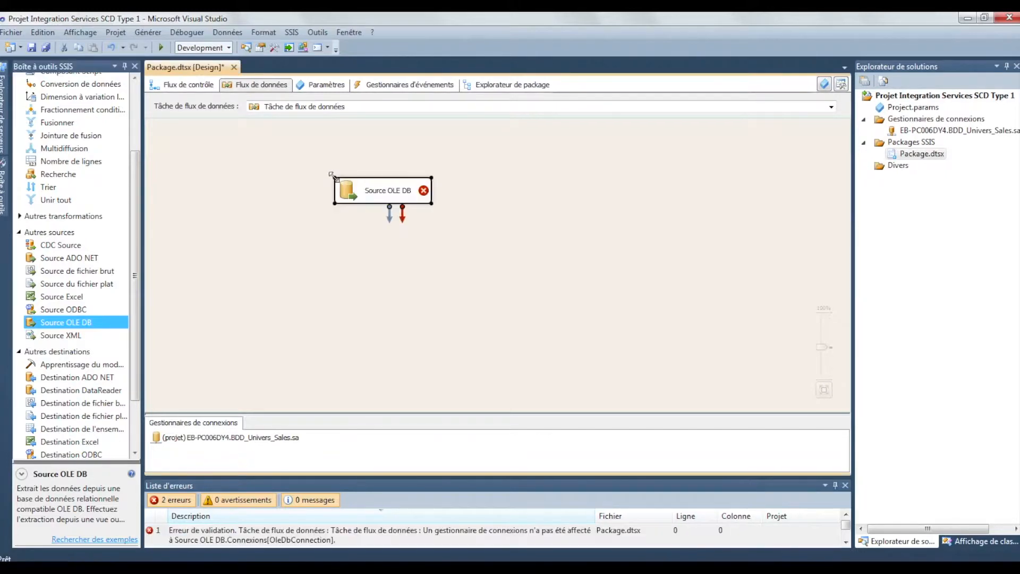
# Set the OLE DB source to read from the table [dbo].[Dim_PersonCustomerETL]
pyautogui.doubleClick(384, 186)
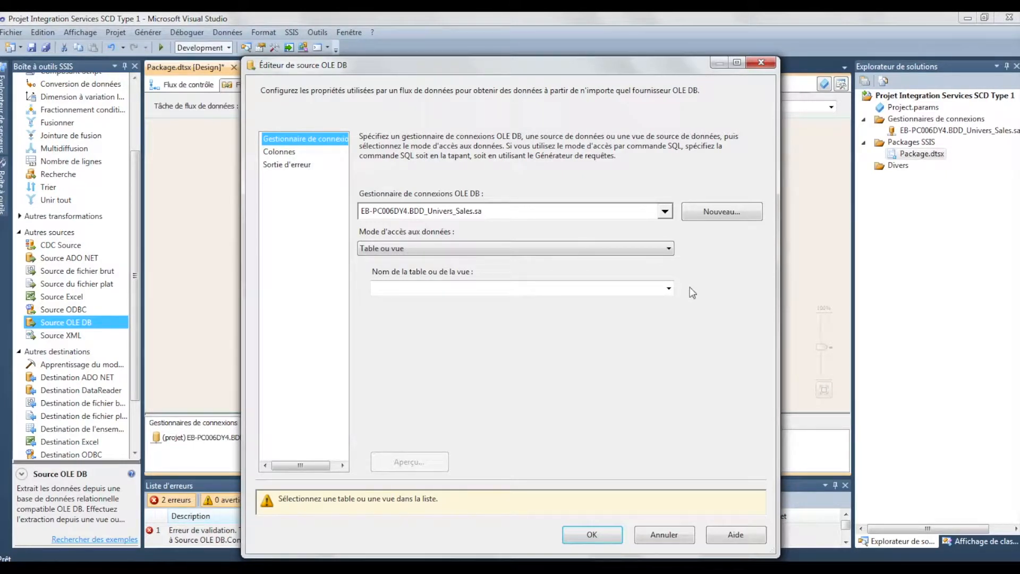
pyautogui.click(669, 290)
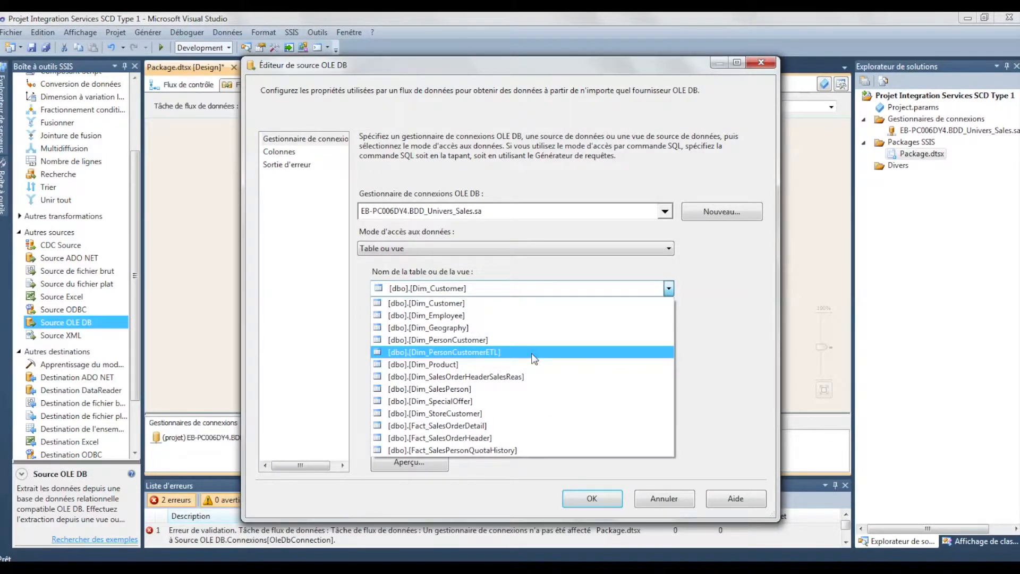
pyautogui.click(533, 353)
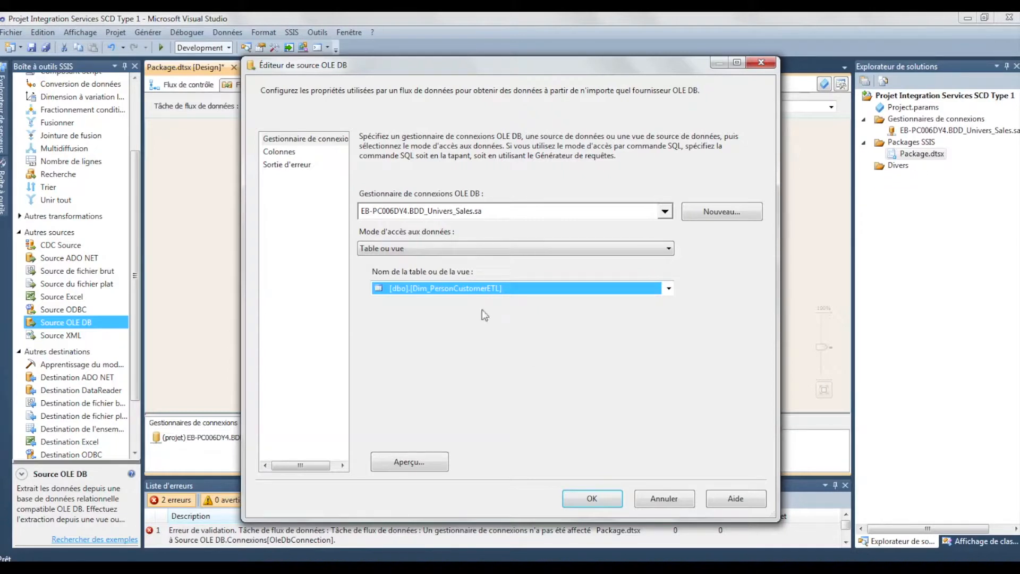
# Sort the OLE DB source's available external columns by name and deselect all of them
pyautogui.click(290, 153)
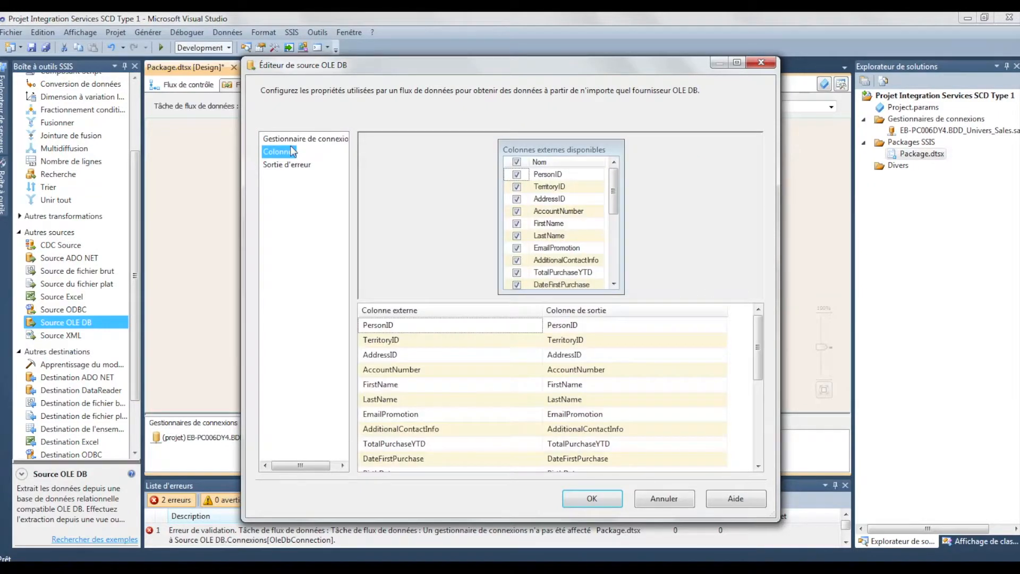
pyautogui.click(542, 163)
pyautogui.click(516, 162)
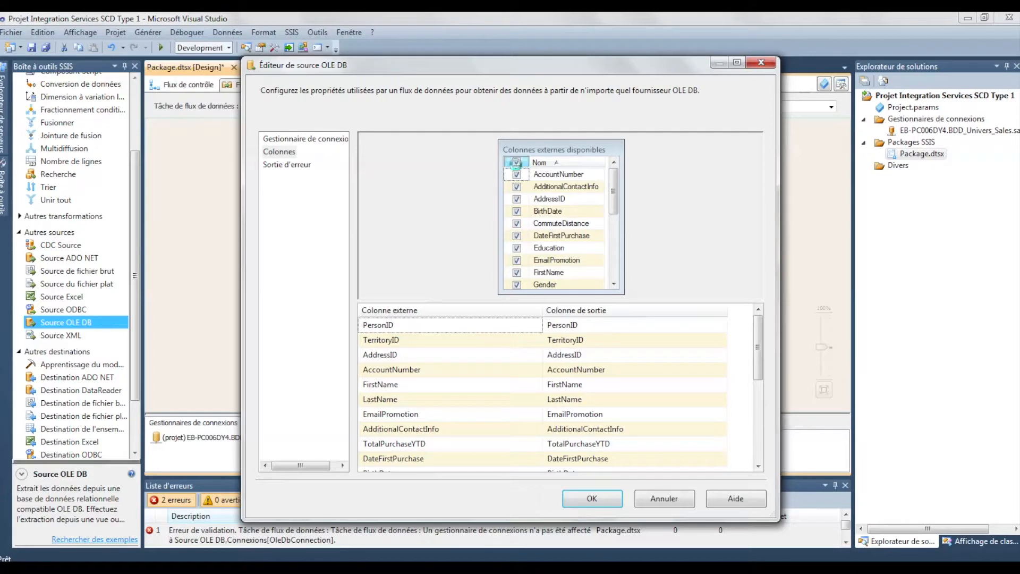
pyautogui.click(558, 163)
pyautogui.click(567, 163)
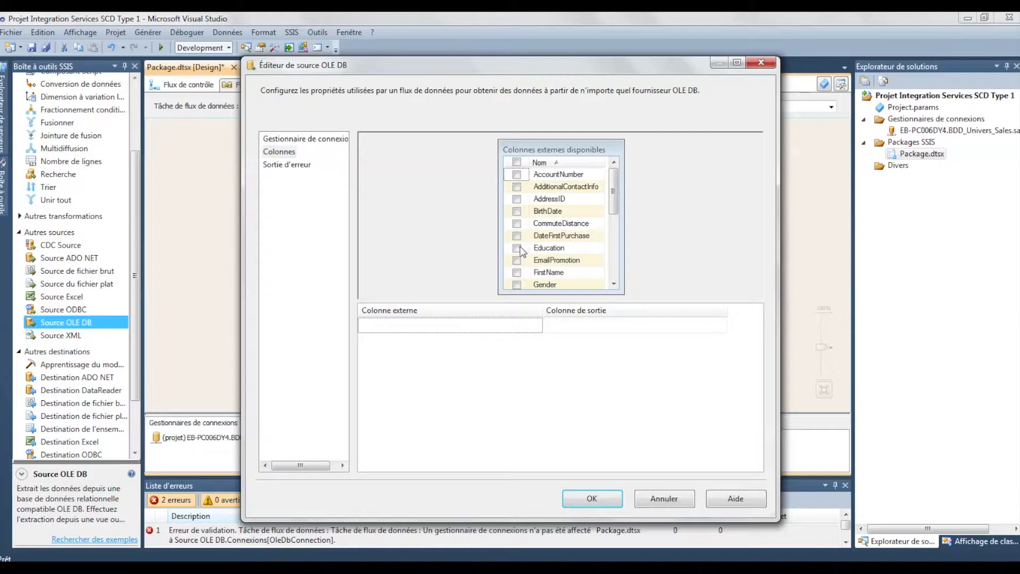
# Include the FirstName, LastName, MaritalStatus and PersonID columns in the source output, check the error output, and accept the source settings
pyautogui.click(517, 271)
pyautogui.scroll(-2, 514, 263)
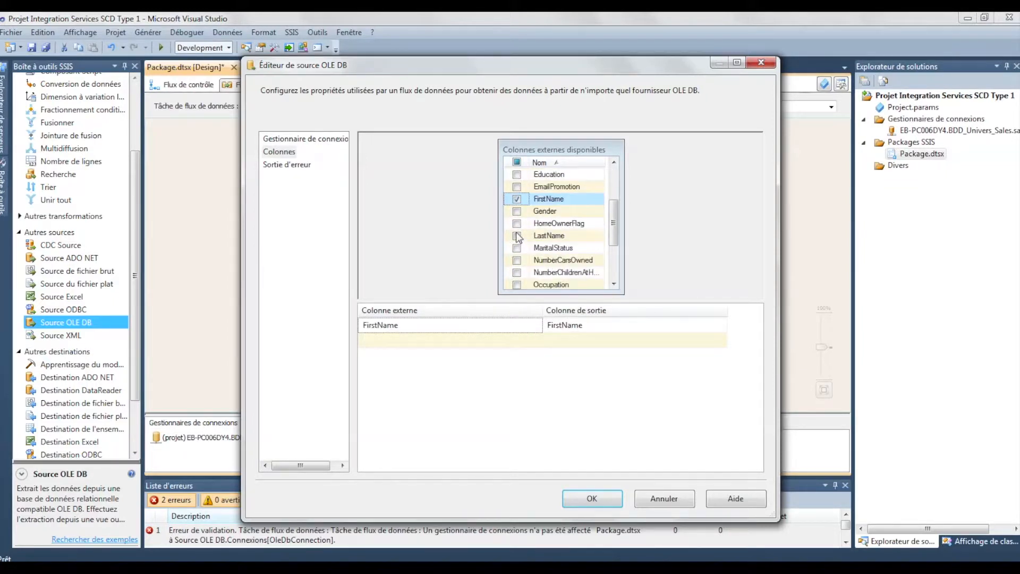
pyautogui.click(517, 235)
pyautogui.click(517, 248)
pyautogui.scroll(-2, 518, 250)
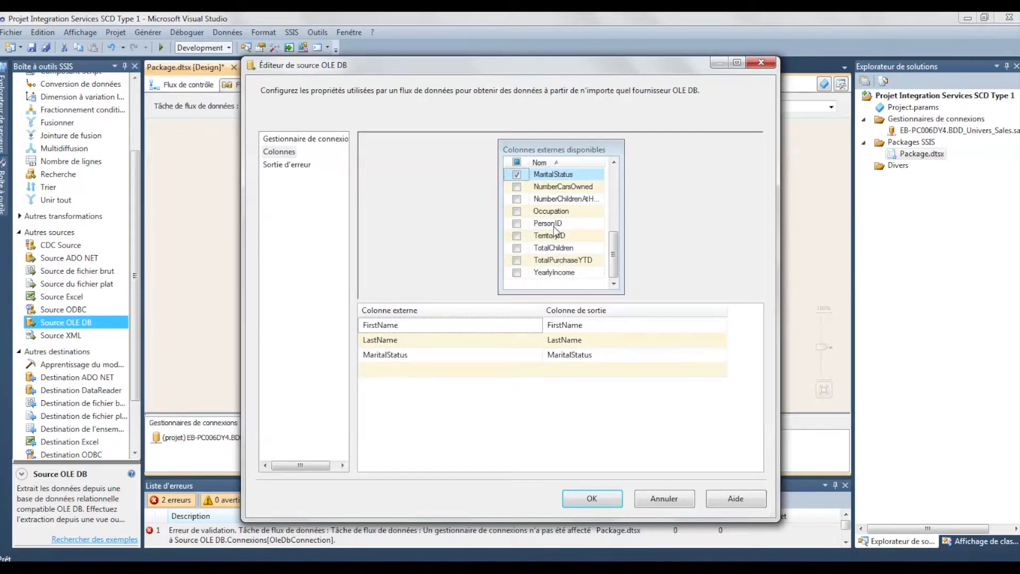
pyautogui.click(517, 223)
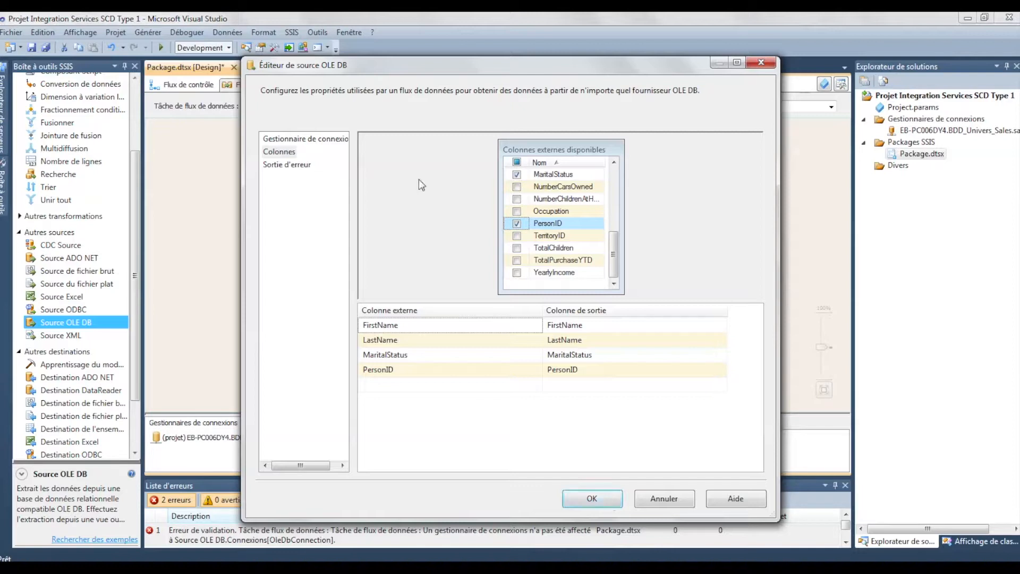
pyautogui.click(285, 165)
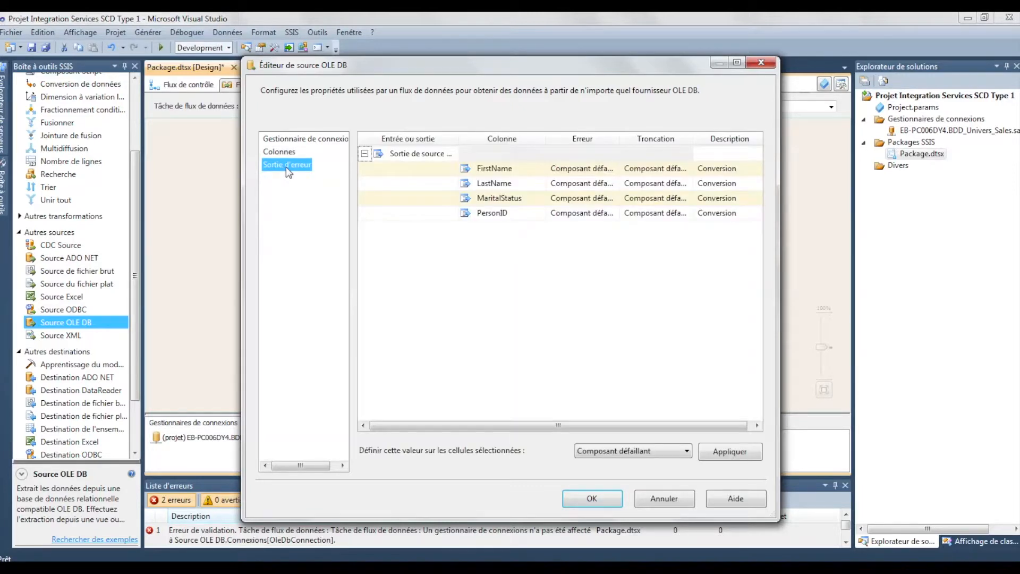
pyautogui.click(590, 497)
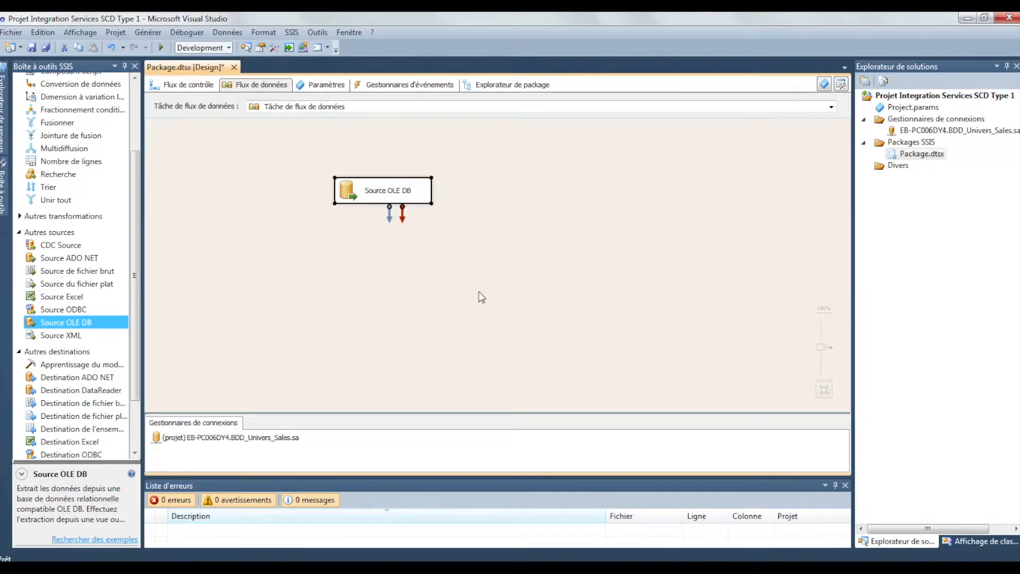
# Add a Dimension à variation lente transformation below the OLE DB source and feed it from the source output
pyautogui.click(404, 307)
pyautogui.scroll(3, 106, 275)
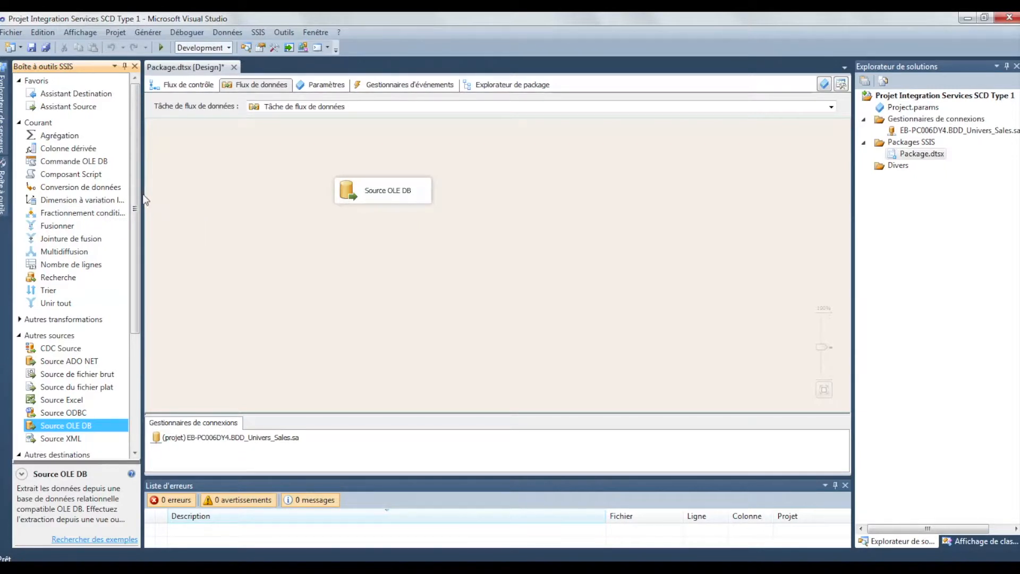
pyautogui.moveTo(143, 213); pyautogui.dragTo(200, 211)
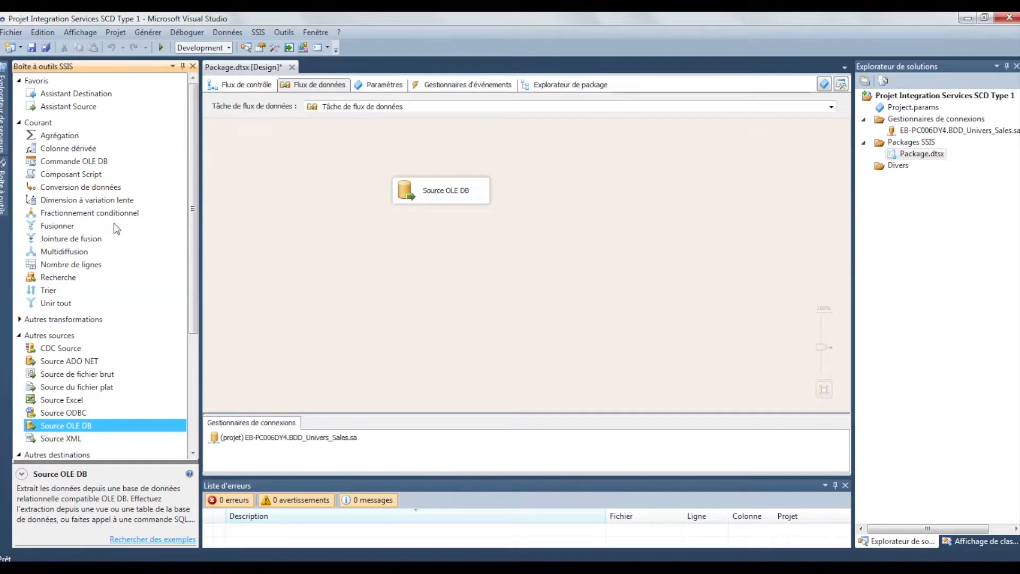
pyautogui.click(111, 204)
pyautogui.moveTo(66, 199); pyautogui.dragTo(439, 254)
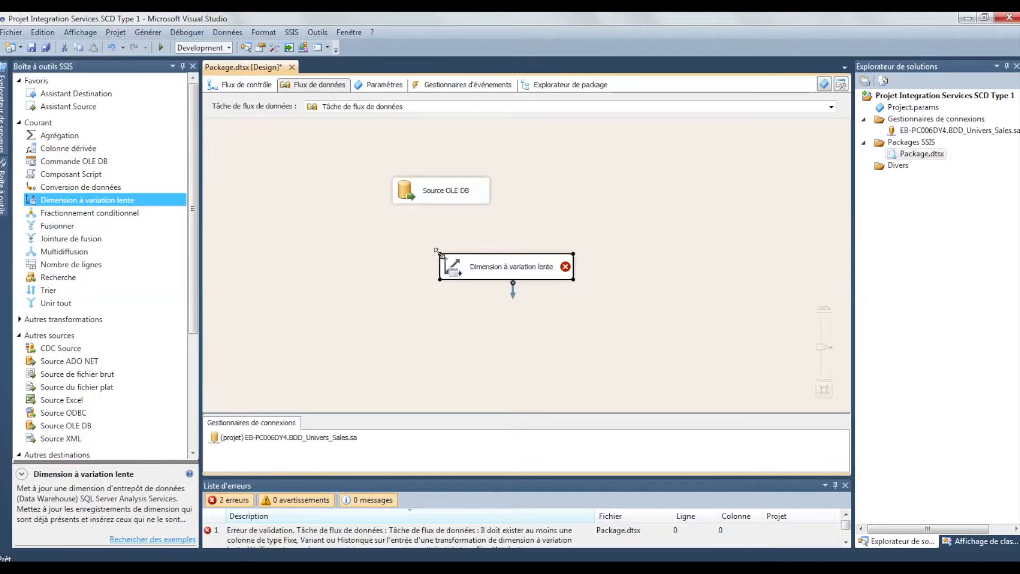
pyautogui.click(464, 191)
pyautogui.moveTo(447, 215); pyautogui.dragTo(475, 268)
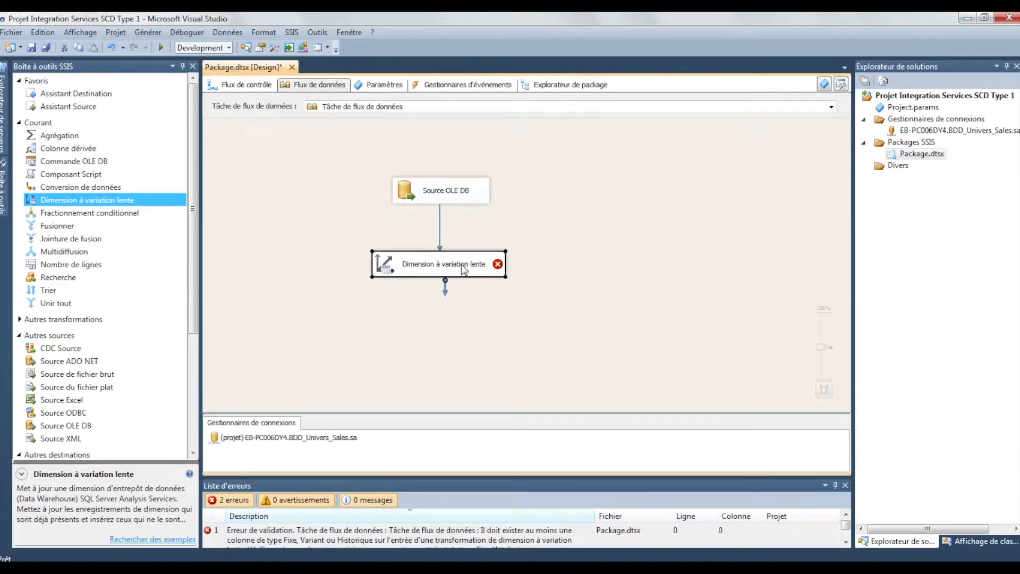
# Start configuring the Dimension à variation lente transformation with [dbo].[Dim_PersonCustomer] as its dimension table
pyautogui.doubleClick(462, 264)
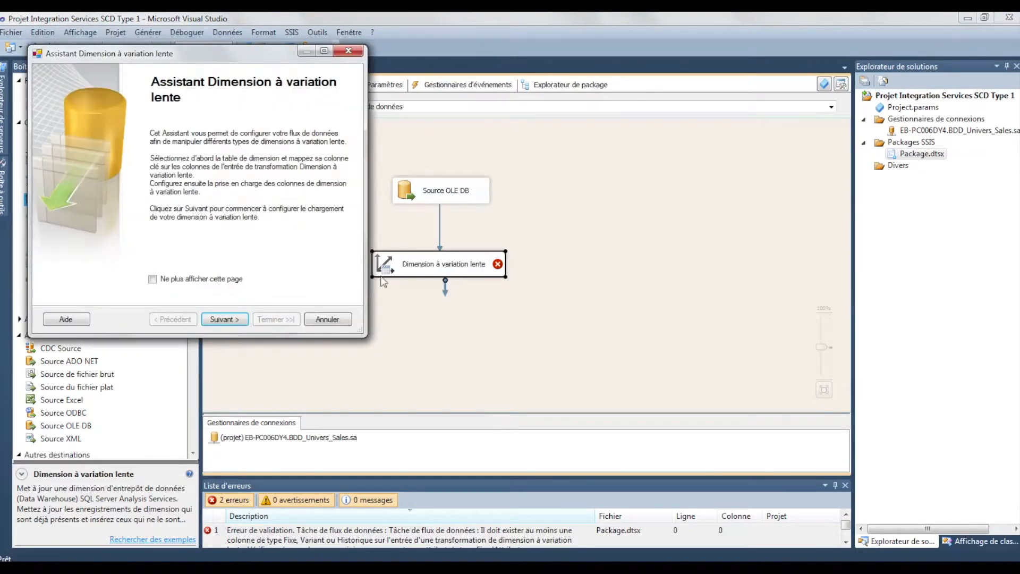
pyautogui.click(217, 315)
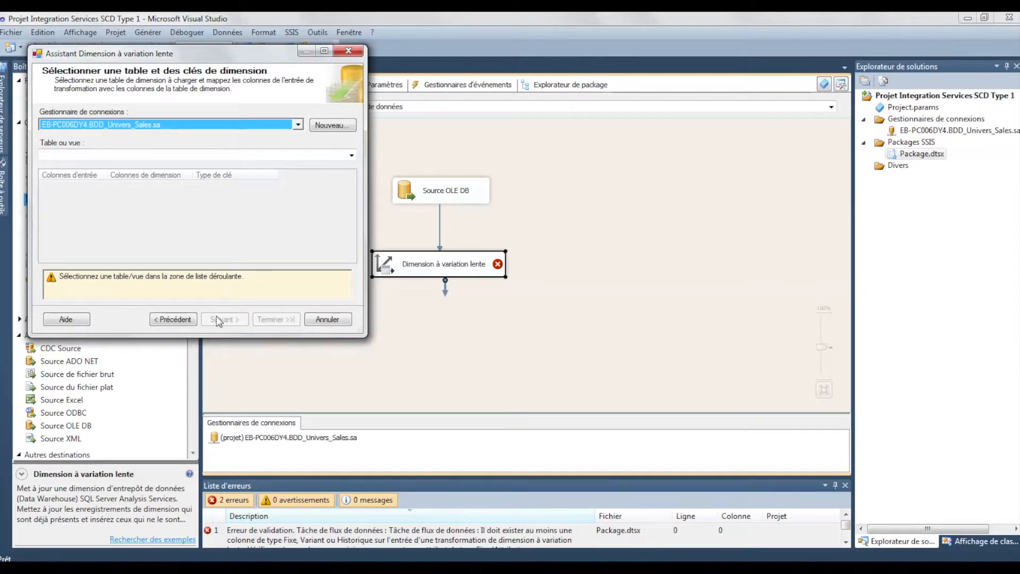
pyautogui.click(351, 156)
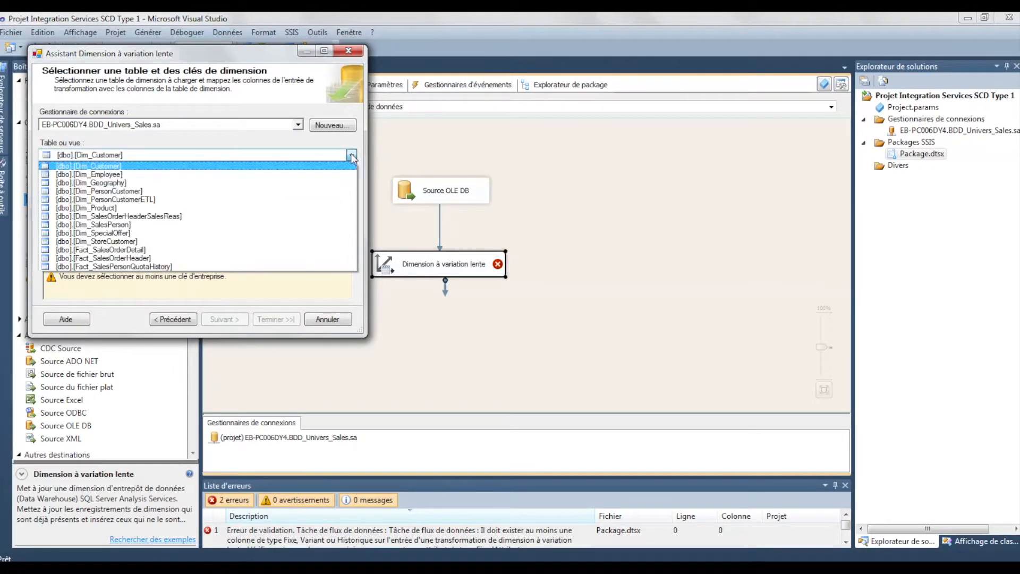
pyautogui.click(159, 191)
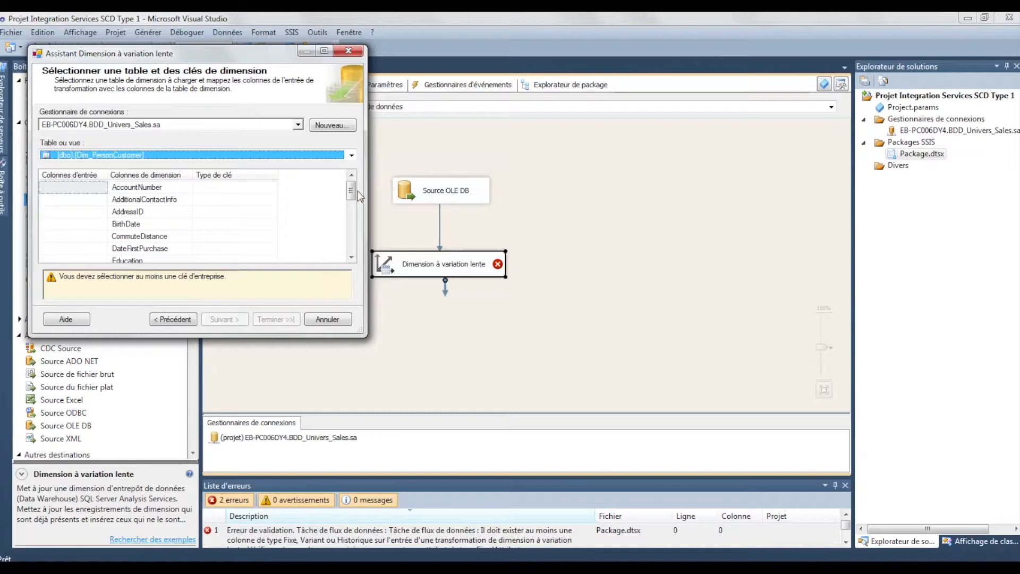
# Set the key type of the PersonID column to Clé d'entreprise and continue to the dimension column change types
pyautogui.moveTo(351, 191); pyautogui.dragTo(351, 211)
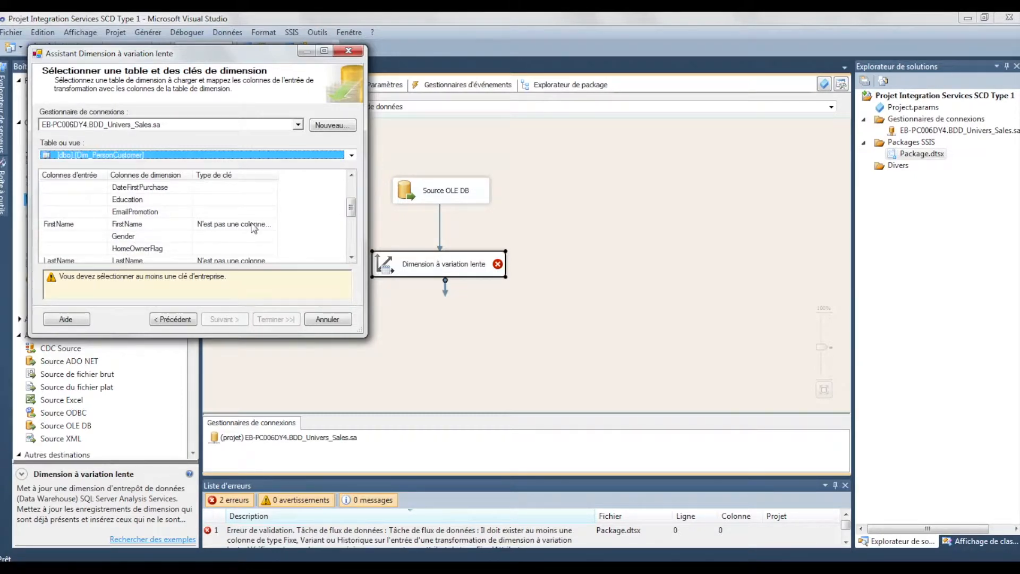
pyautogui.moveTo(354, 210); pyautogui.dragTo(357, 240)
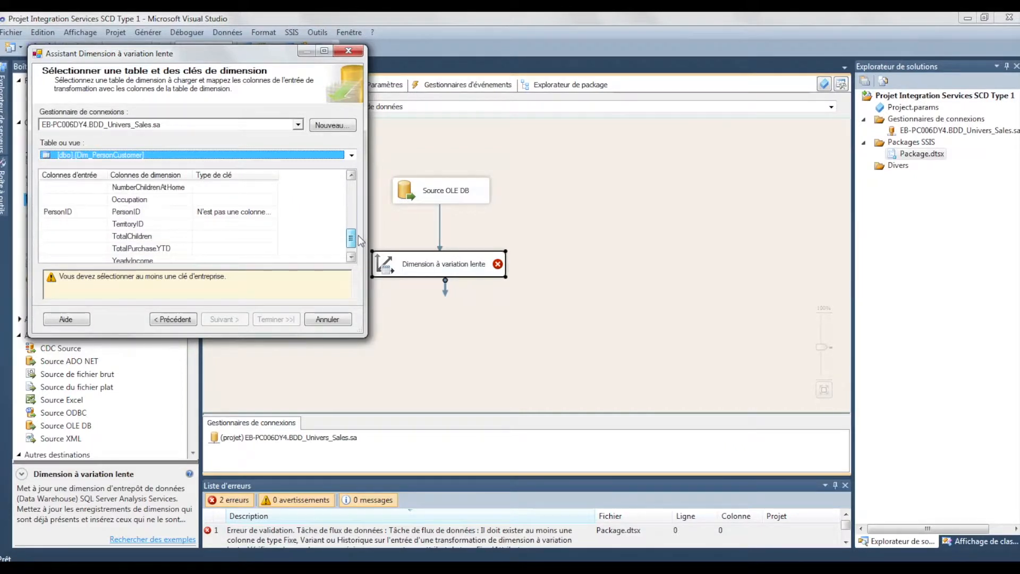
pyautogui.click(262, 214)
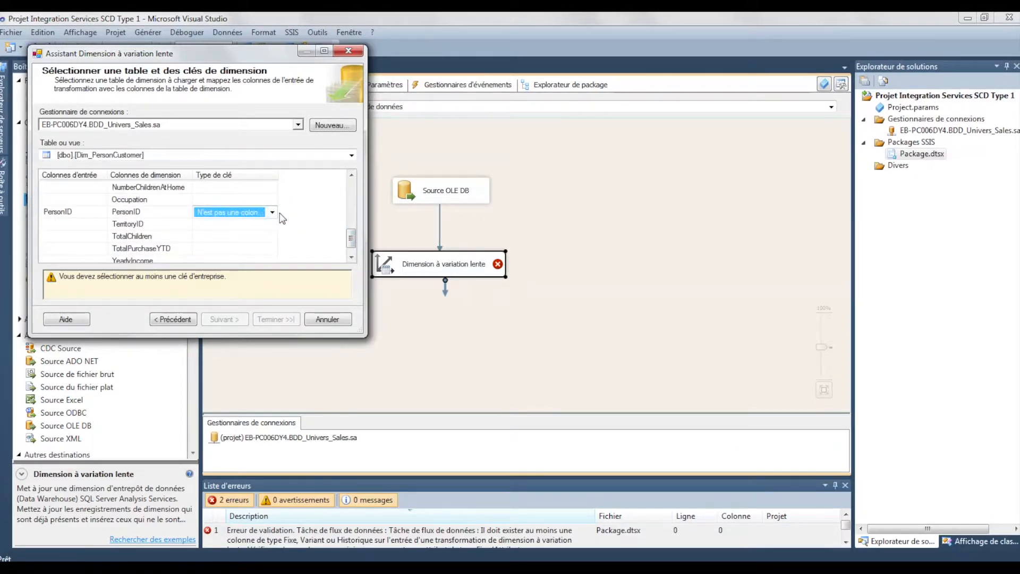
pyautogui.click(272, 212)
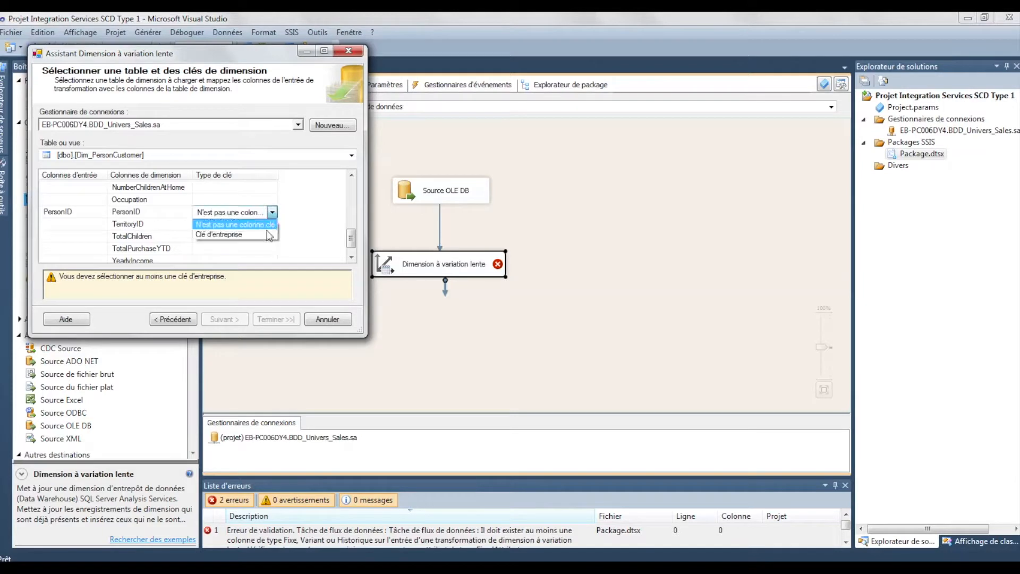
pyautogui.click(248, 234)
pyautogui.moveTo(351, 271); pyautogui.dragTo(352, 202)
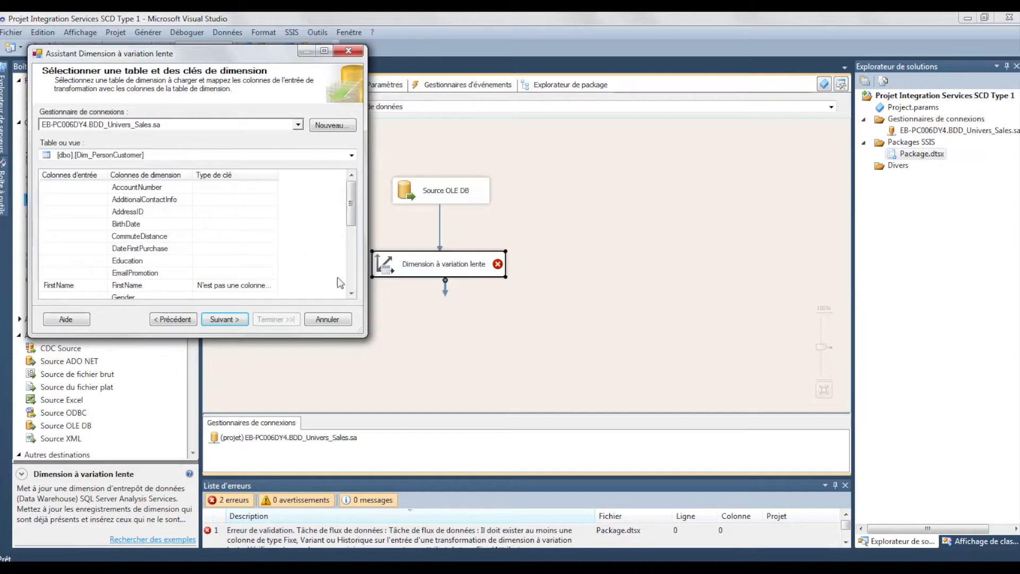
pyautogui.click(238, 322)
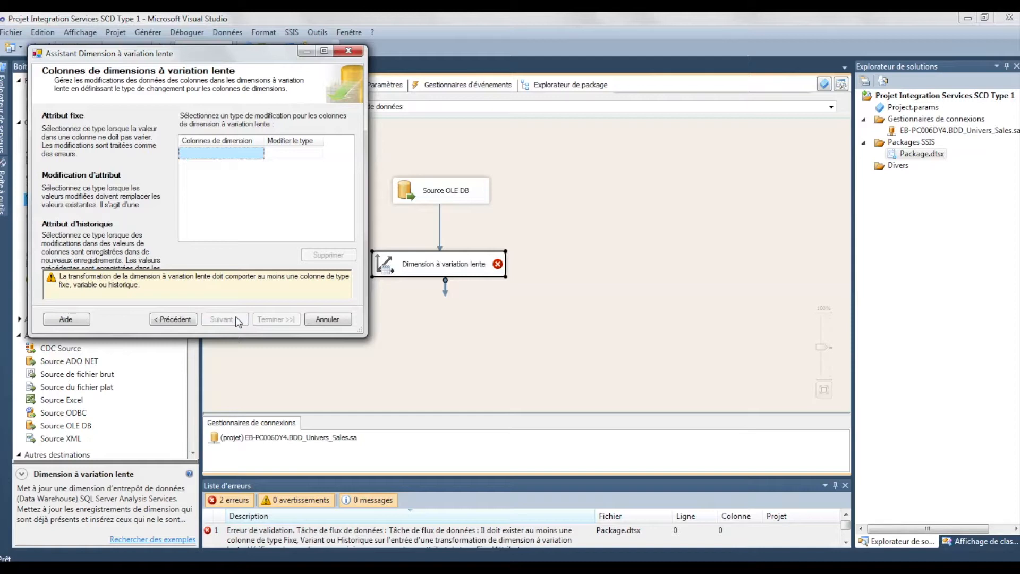
# Add the LastName dimension column with the change type Modification d'attribut
pyautogui.click(247, 155)
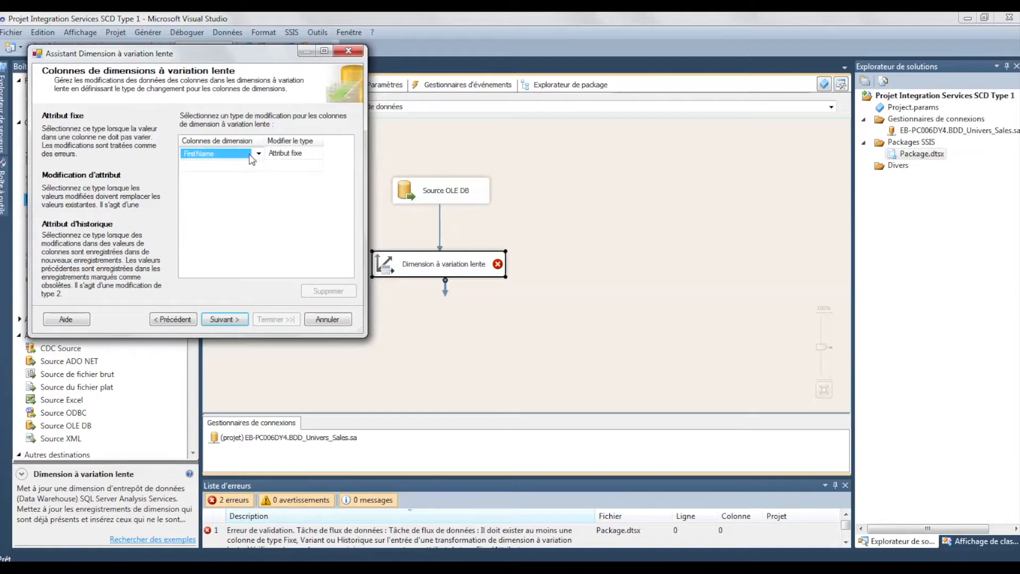
pyautogui.click(258, 154)
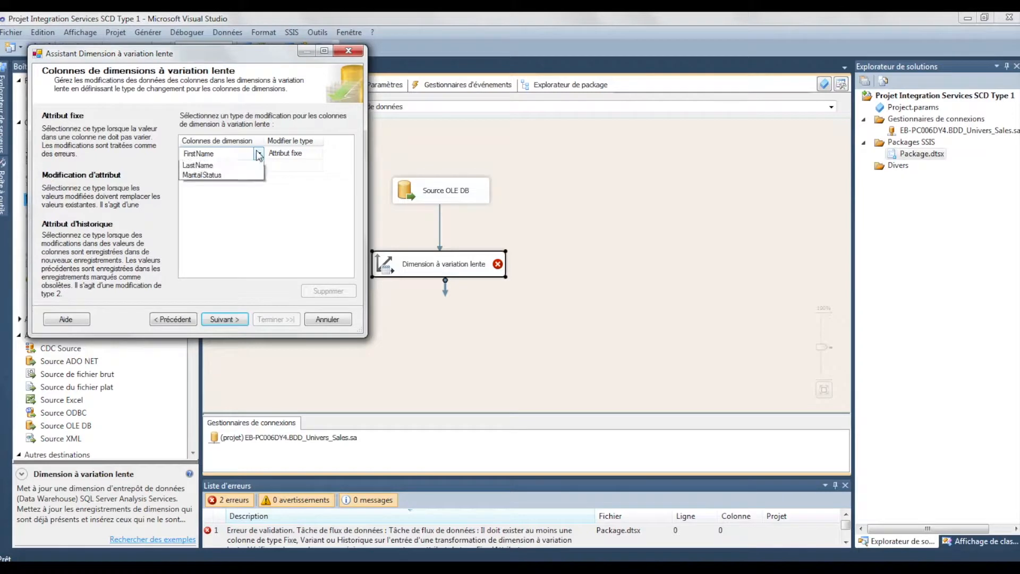
pyautogui.click(225, 174)
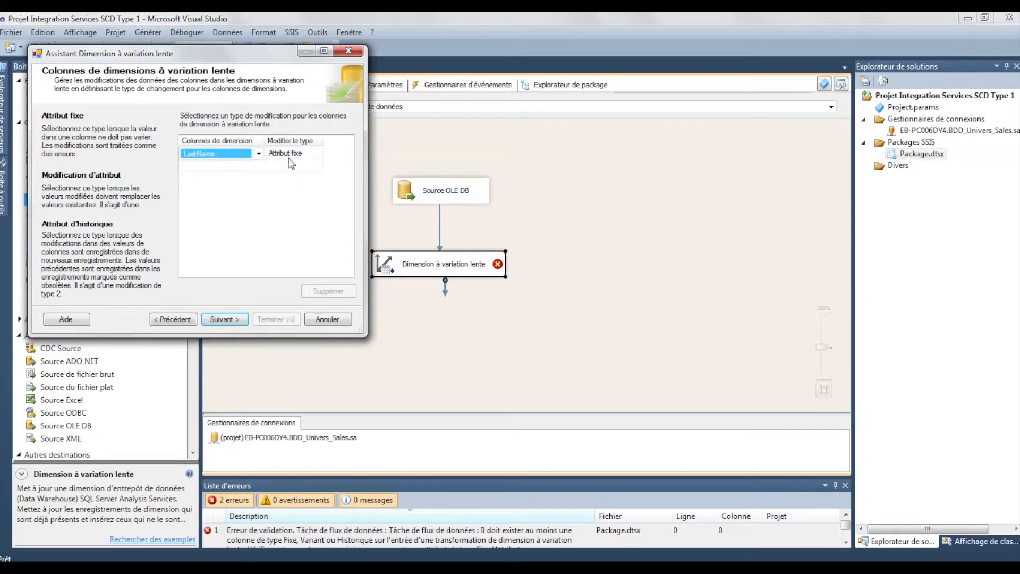
pyautogui.click(293, 154)
pyautogui.click(319, 153)
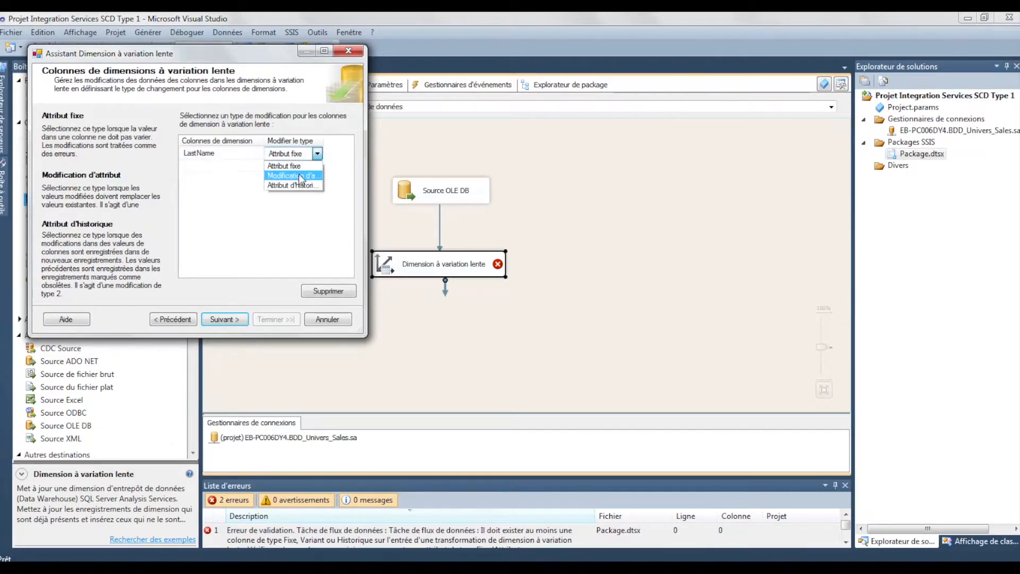
pyautogui.click(299, 176)
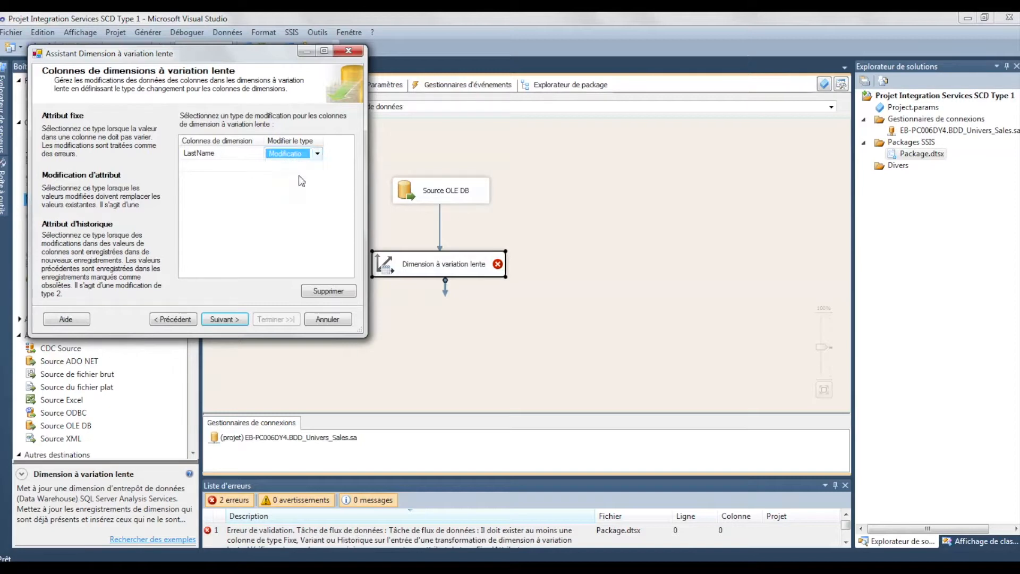
pyautogui.moveTo(323, 140); pyautogui.dragTo(353, 141)
# Add the MaritalStatus dimension column with the change type Modification d'attribut
pyautogui.click(234, 166)
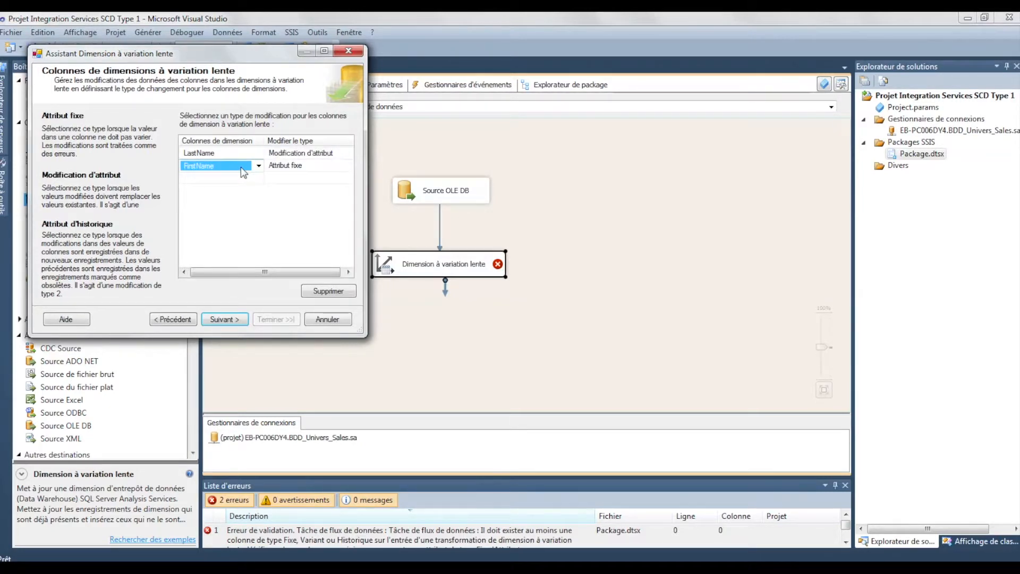
pyautogui.click(259, 166)
pyautogui.click(242, 189)
pyautogui.click(303, 166)
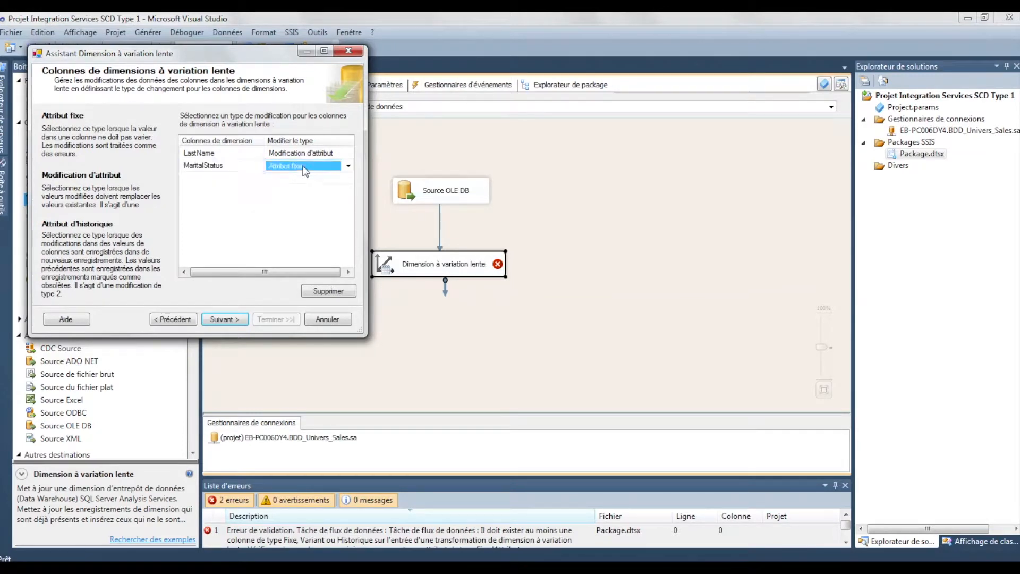
pyautogui.click(347, 166)
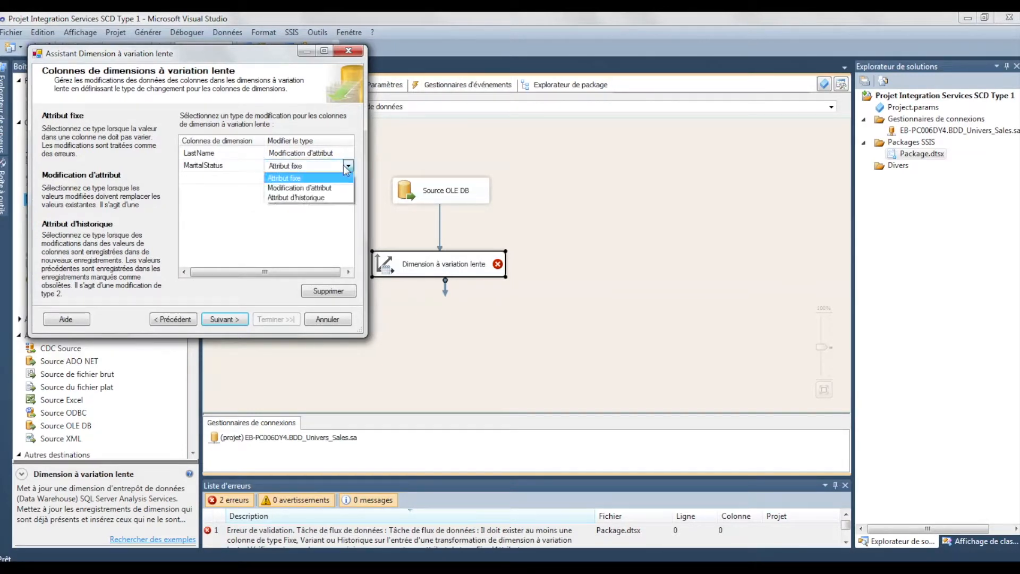
pyautogui.click(300, 188)
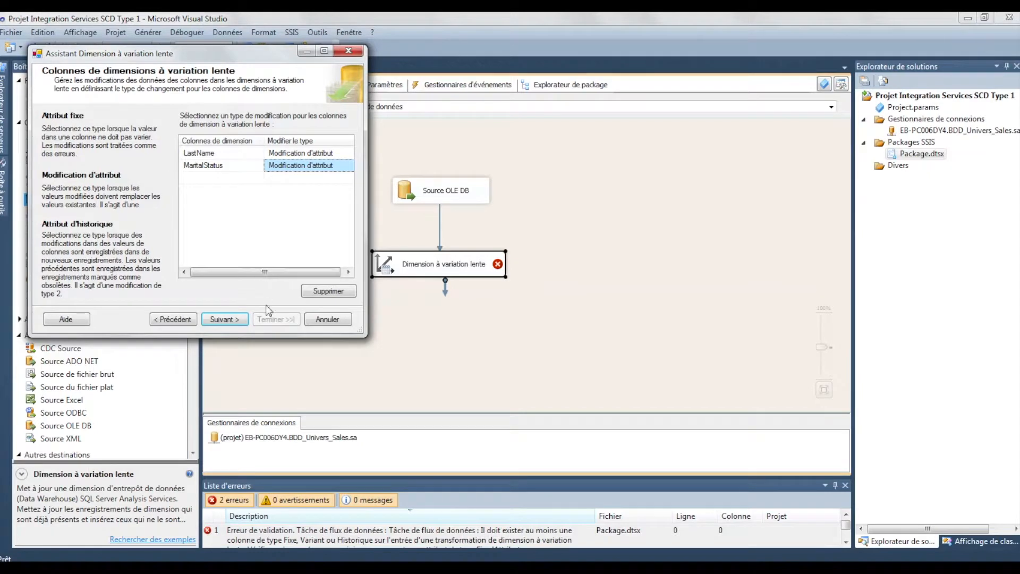
# Enable modifying all matching records, including obsolete ones, when changes are detected in a changing attribute
pyautogui.click(226, 320)
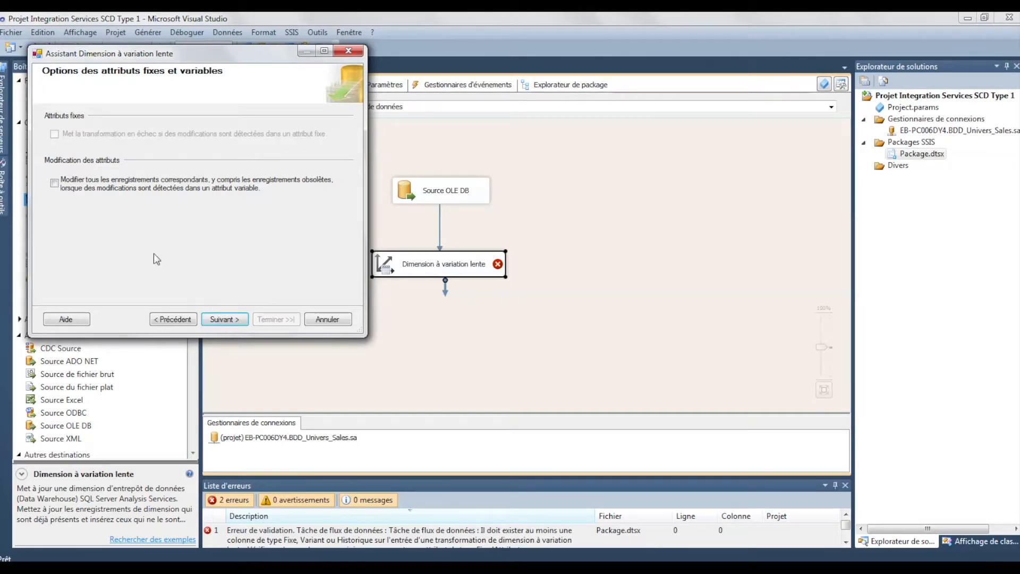
pyautogui.click(54, 183)
pyautogui.click(230, 321)
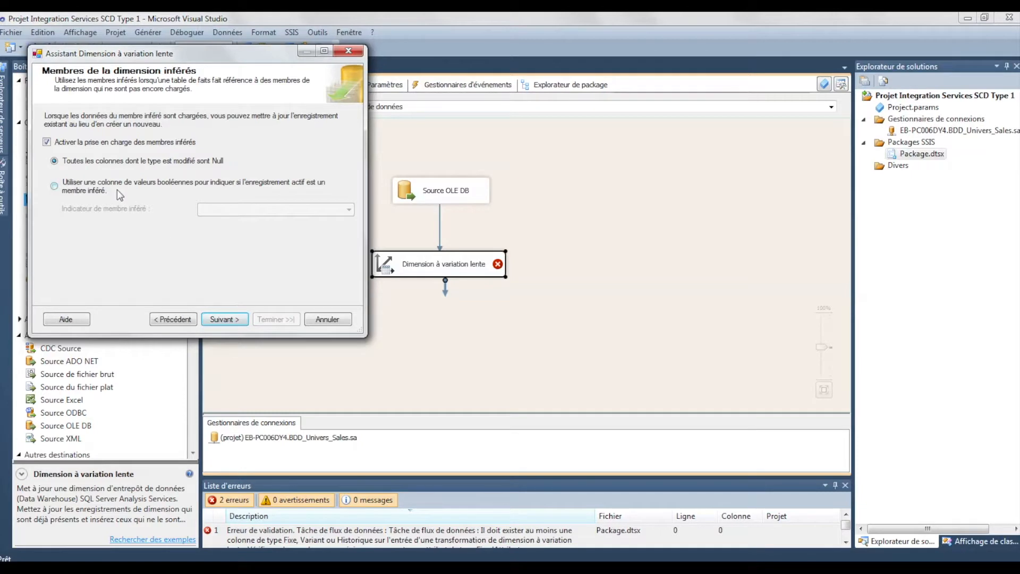
# Disable inferred member support and finish the slowly changing dimension wizard
pyautogui.click(131, 143)
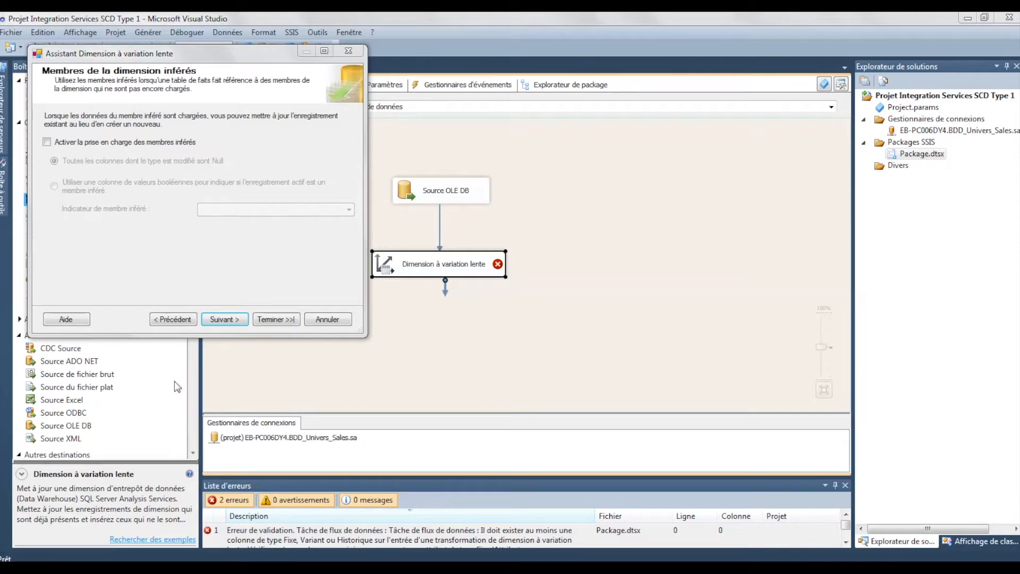
pyautogui.click(224, 320)
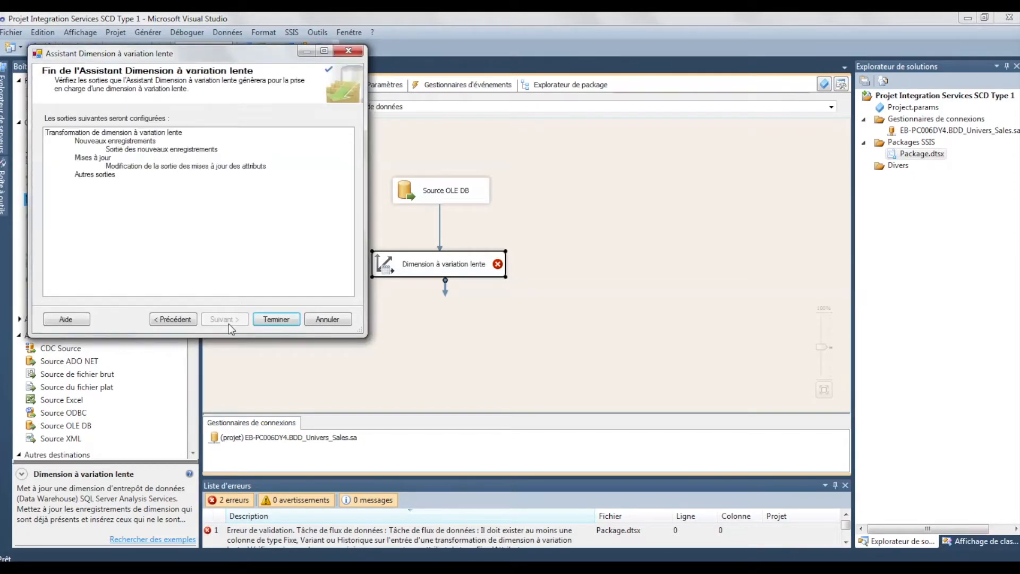
pyautogui.click(283, 320)
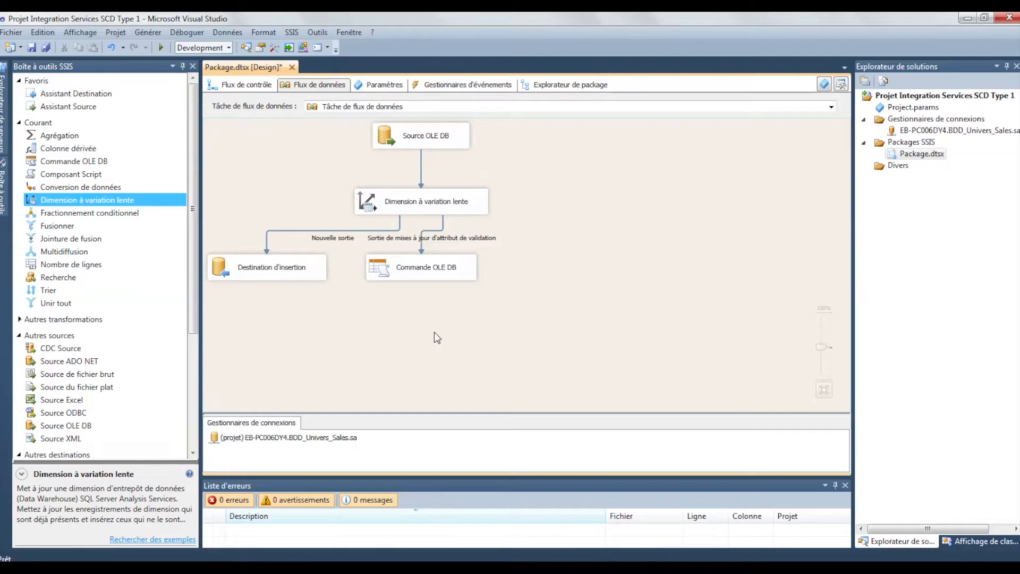
# Rearrange the data flow by moving Commande OLE DB and Destination d'insertion apart beneath the Dimension à variation lente component
pyautogui.moveTo(458, 258); pyautogui.dragTo(579, 267)
pyautogui.click(480, 320)
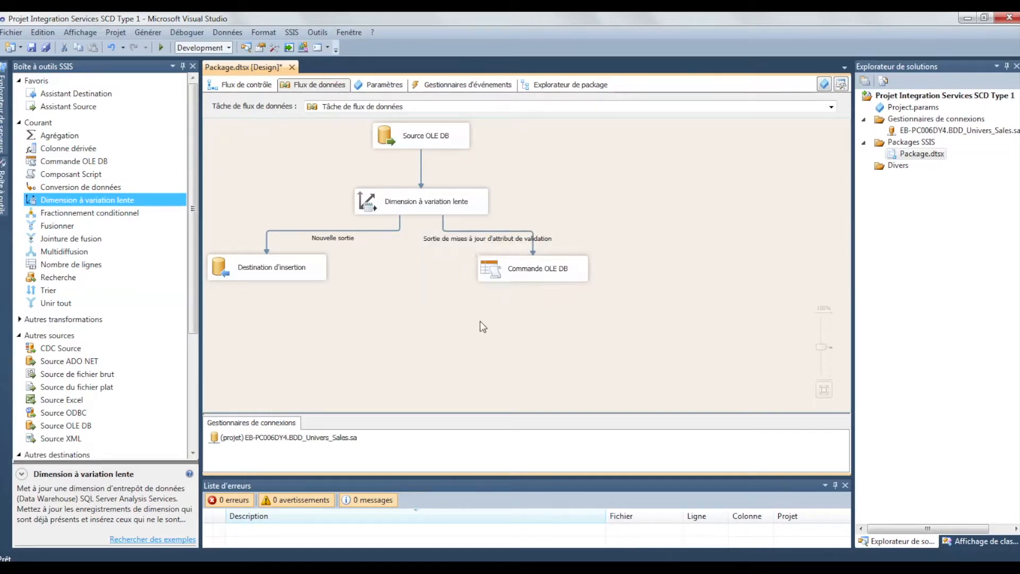
pyautogui.moveTo(313, 271); pyautogui.dragTo(332, 271)
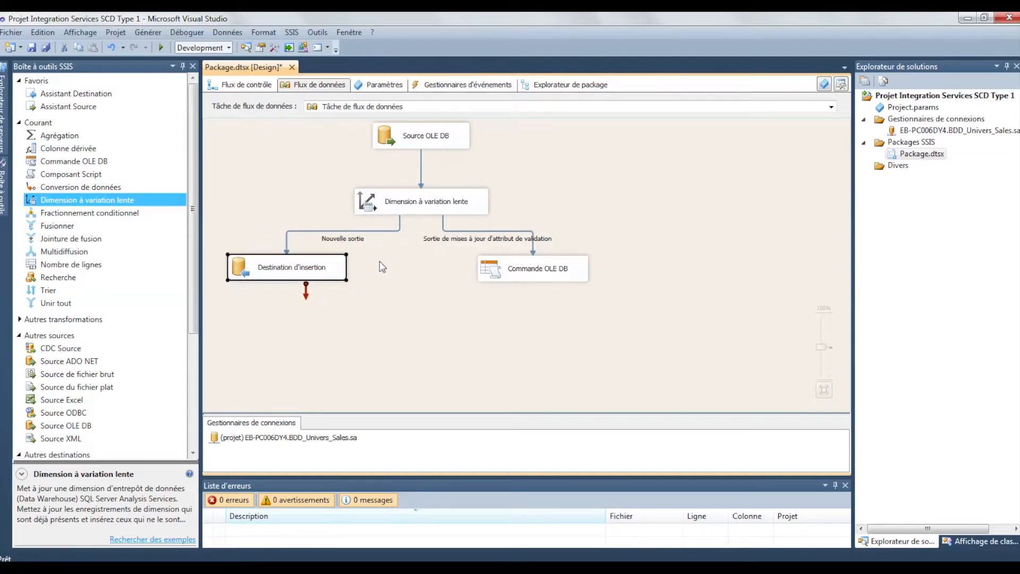
# Open the SqlCommand property of the Commande OLE DB component in the string value editor, widening the advanced editor
pyautogui.click(567, 269)
pyautogui.doubleClick(568, 269)
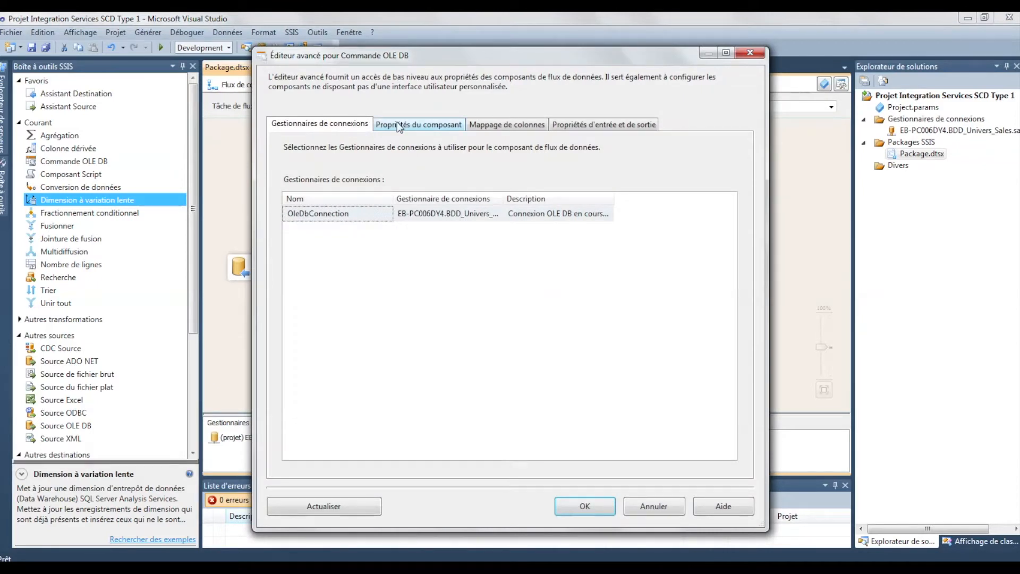
pyautogui.click(399, 126)
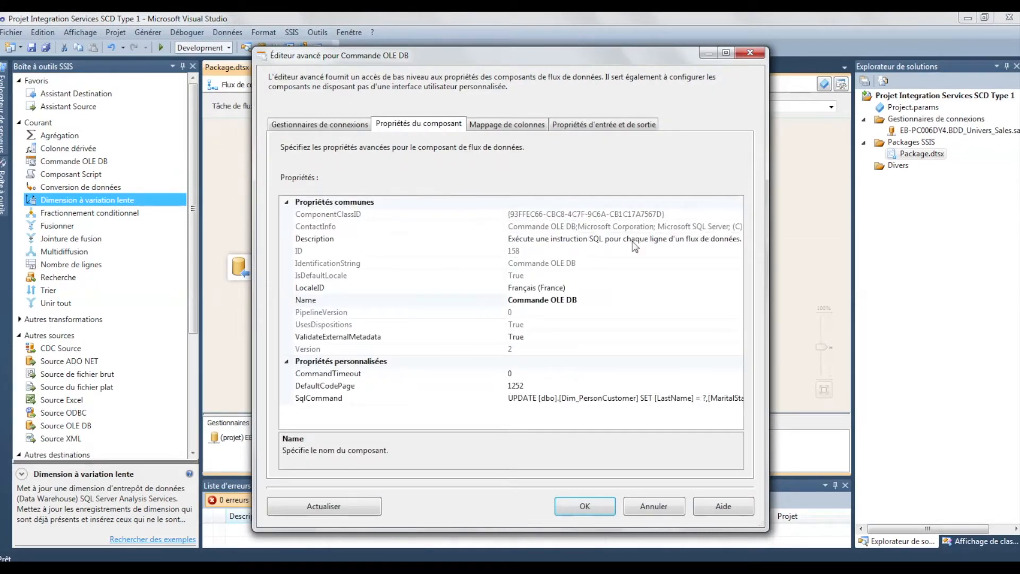
pyautogui.moveTo(768, 250); pyautogui.dragTo(939, 253)
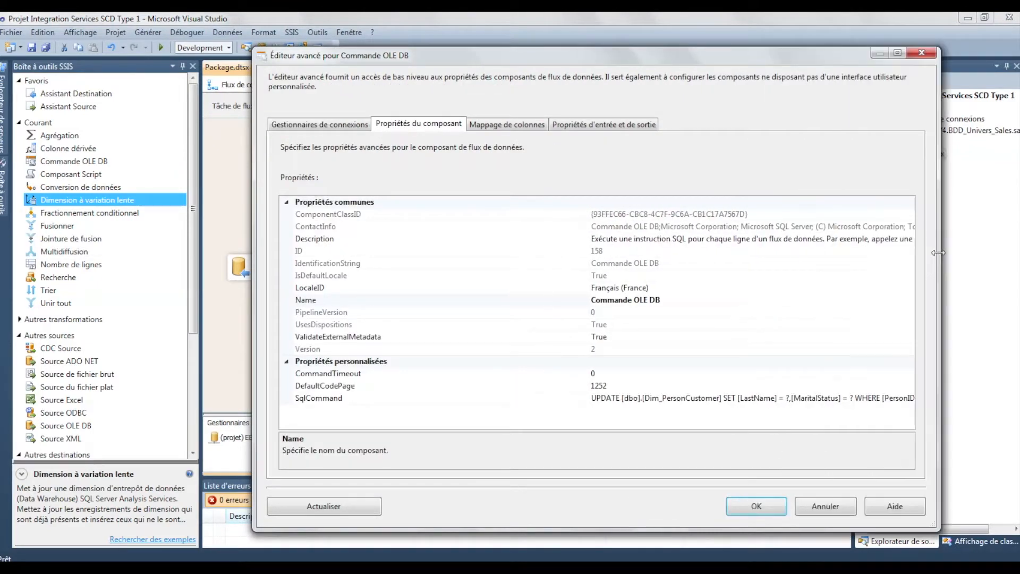
pyautogui.click(816, 397)
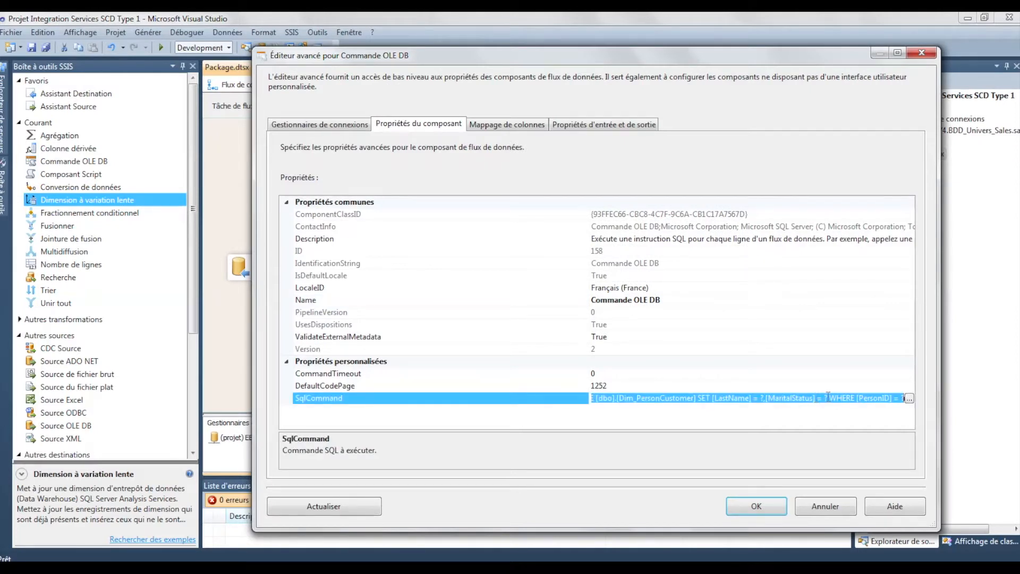
pyautogui.click(909, 398)
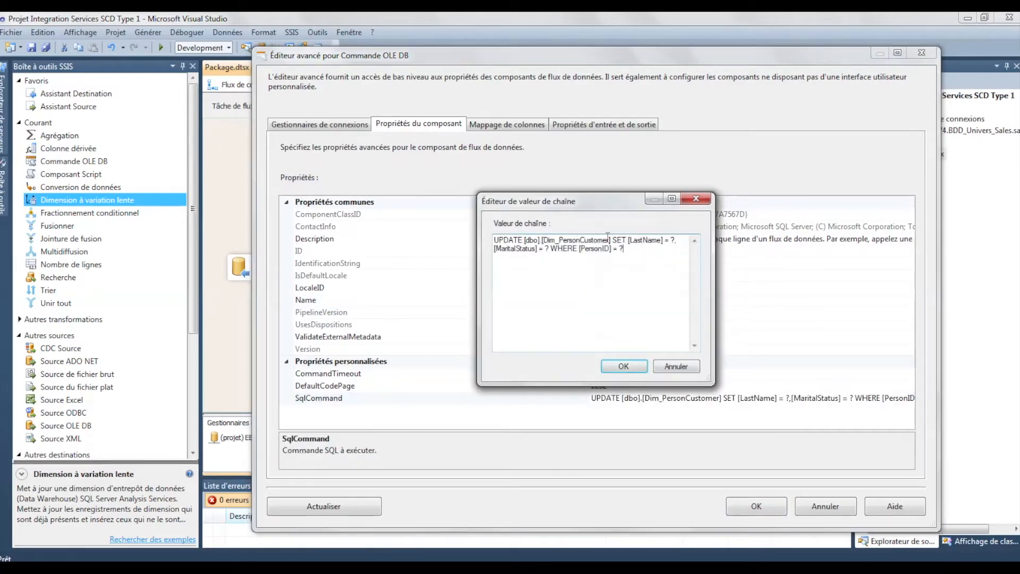
# Review the parameterised UPDATE statement for Dim_PersonCustomer, including its WHERE condition, and accept the string value
pyautogui.moveTo(623, 248); pyautogui.dragTo(590, 248)
pyautogui.click(649, 266)
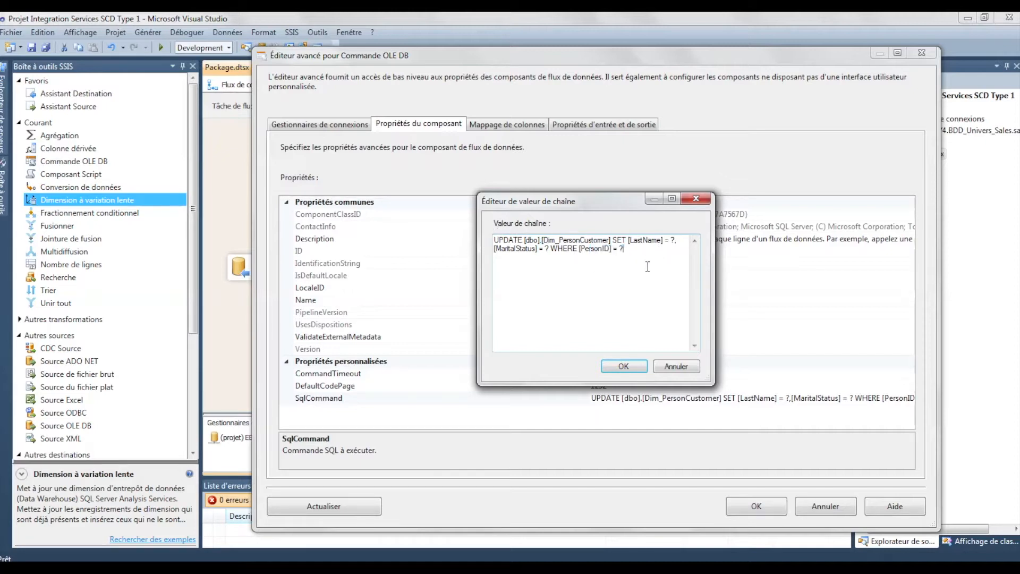
pyautogui.click(676, 242)
pyautogui.write(',')
pyautogui.click(631, 368)
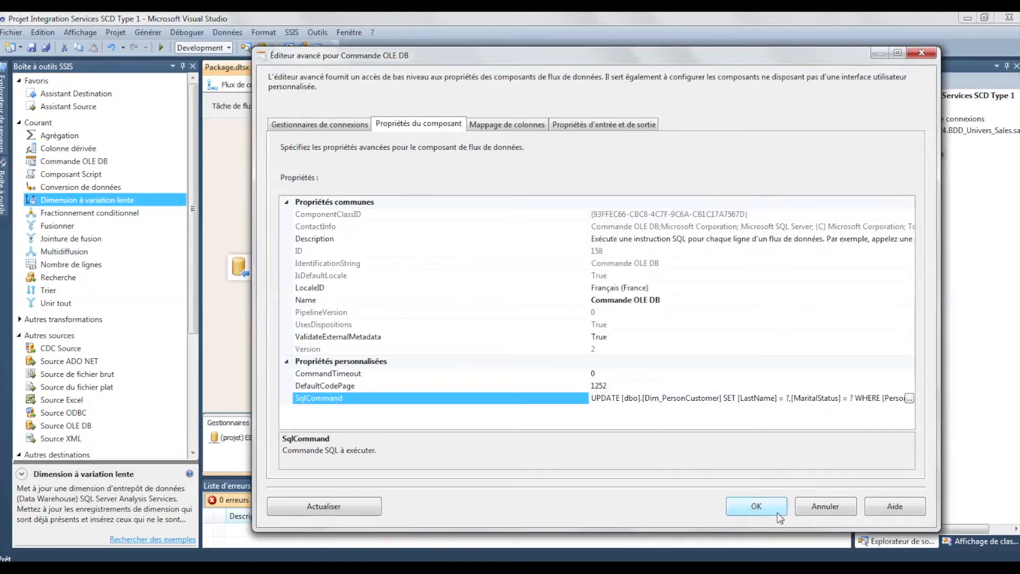
# Review the column mappings and the input and output properties of Commande OLE DB, and accept the editor
pyautogui.click(534, 124)
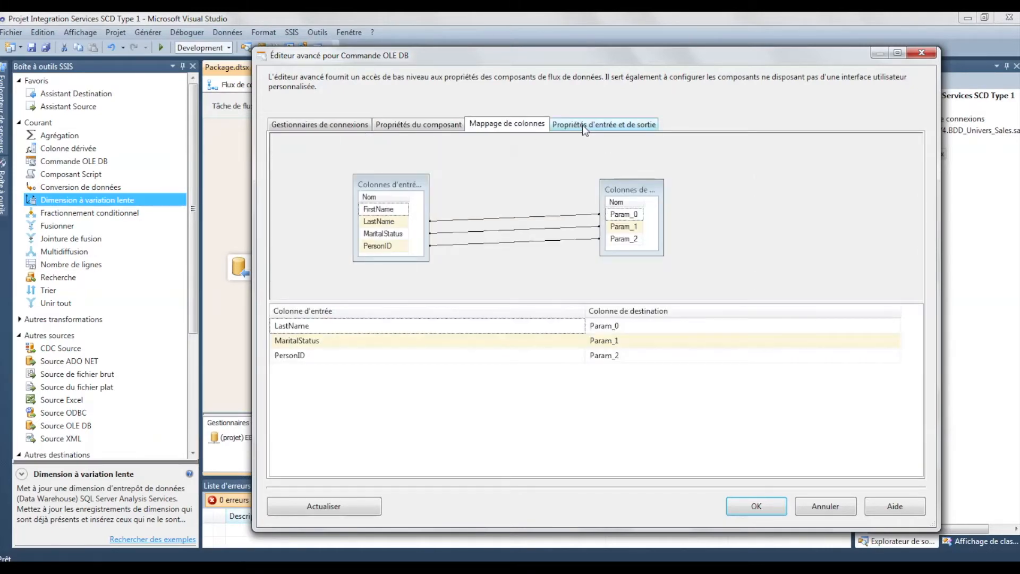
pyautogui.click(582, 125)
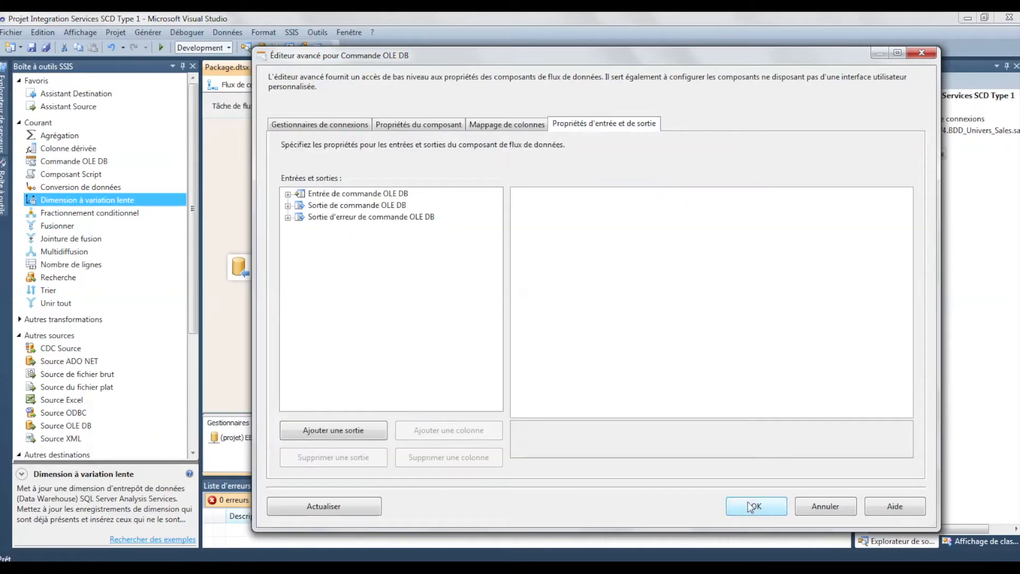
pyautogui.click(779, 507)
# Review the column mappings and error output of Destination d'insertion, and accept the editor
pyautogui.doubleClick(308, 268)
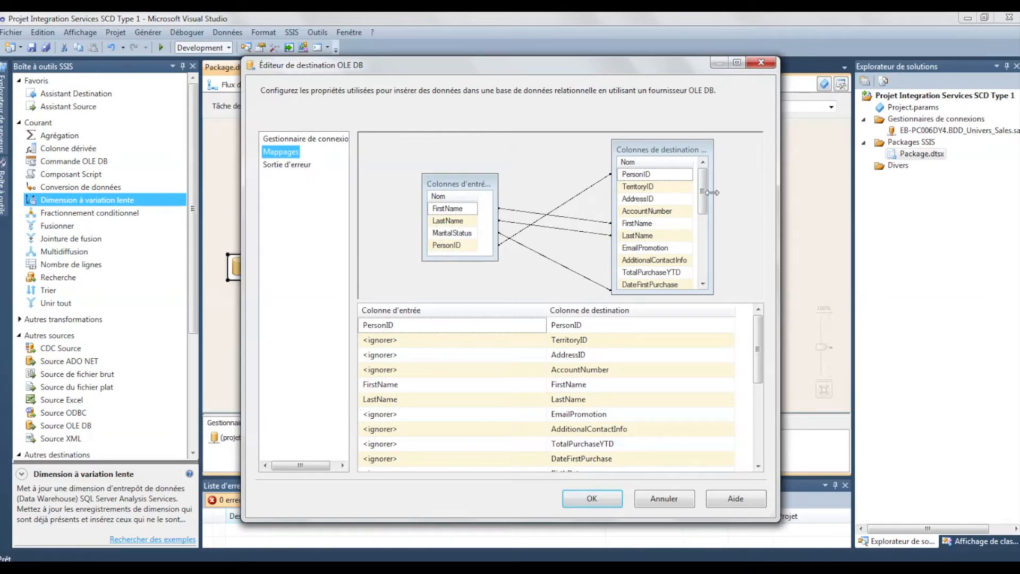
pyautogui.moveTo(706, 189); pyautogui.dragTo(704, 219)
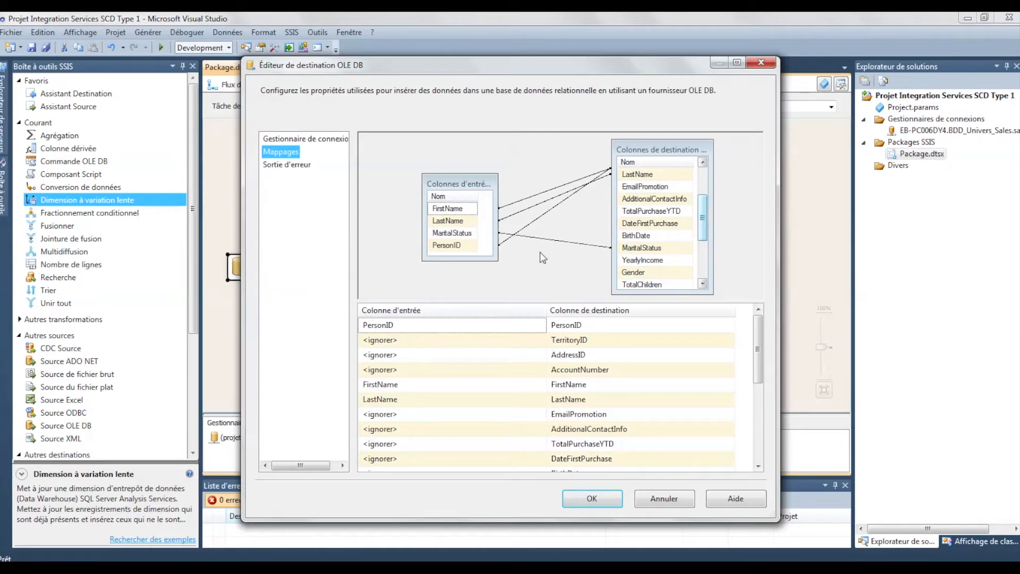
pyautogui.click(307, 166)
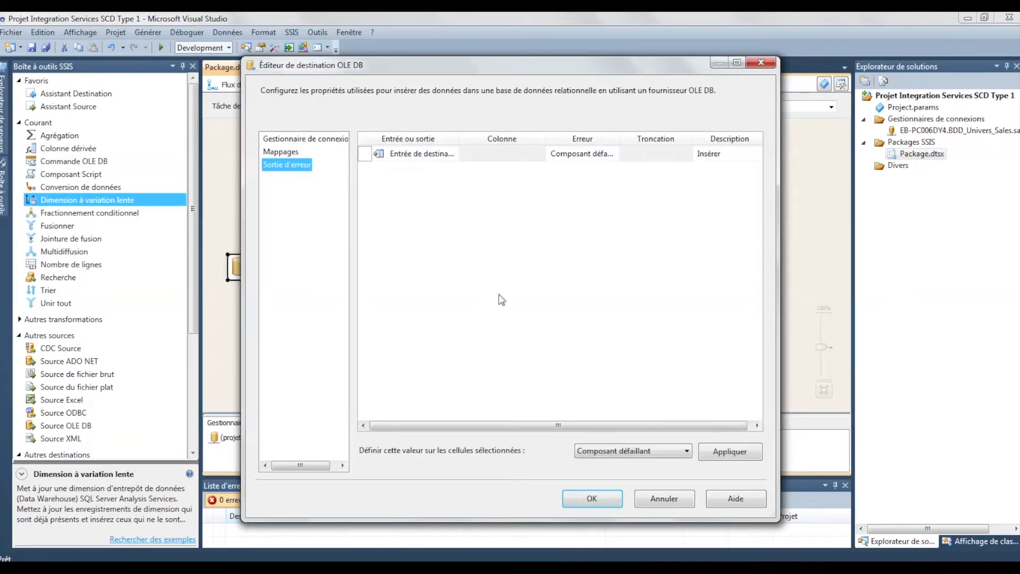
pyautogui.click(591, 501)
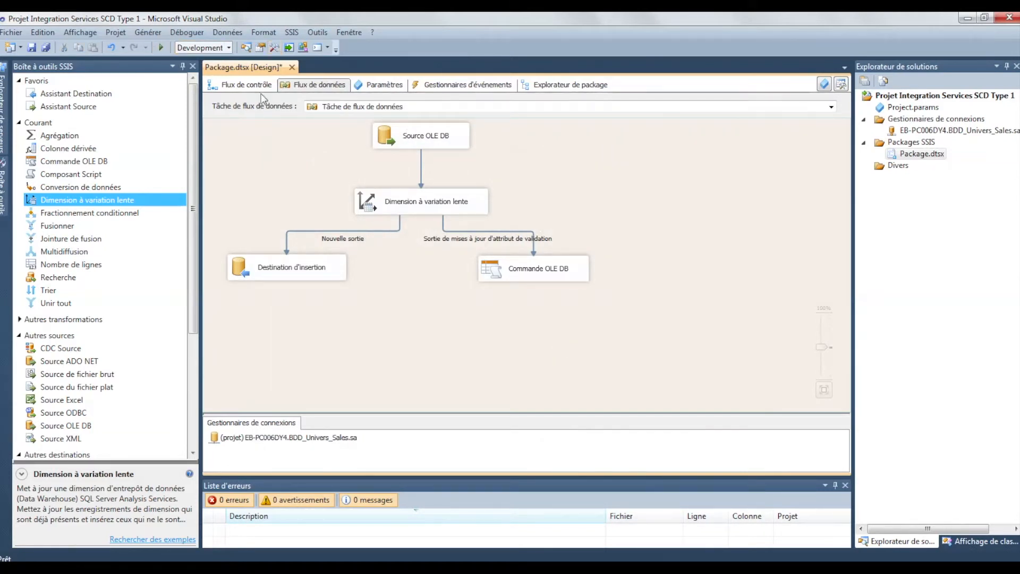
# Run the SSIS package with debugging and switch to SQL Server Management Studio
pyautogui.click(164, 48)
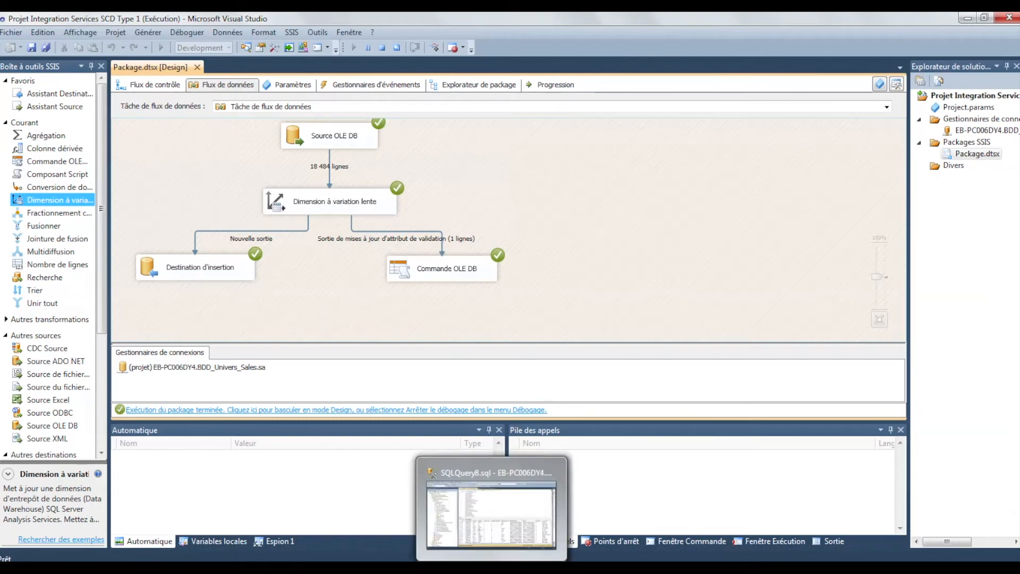
pyautogui.click(497, 526)
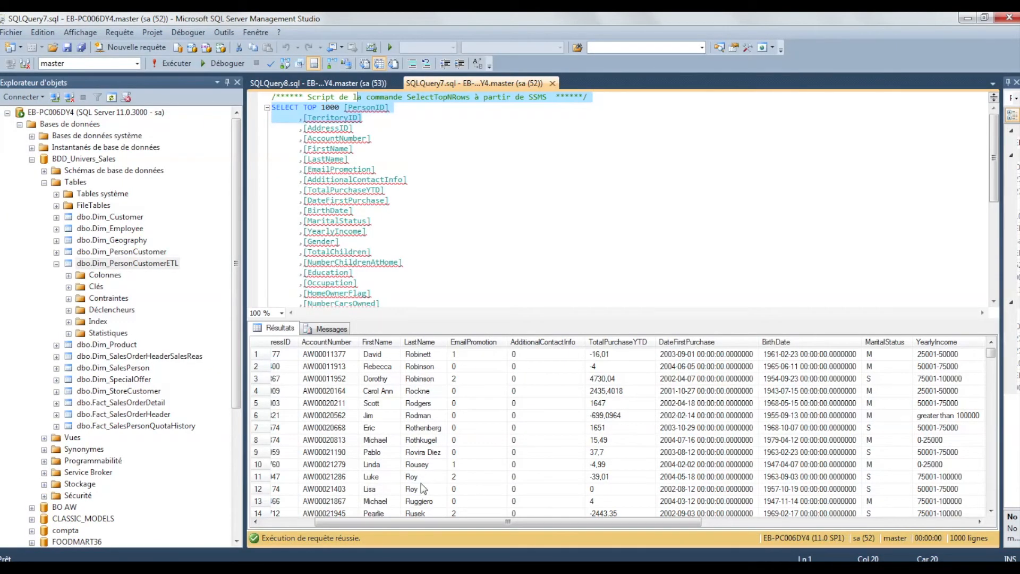
# Examine the name and marital status values of row 15 in the existing SQLQuery7.sql results
pyautogui.click(421, 440)
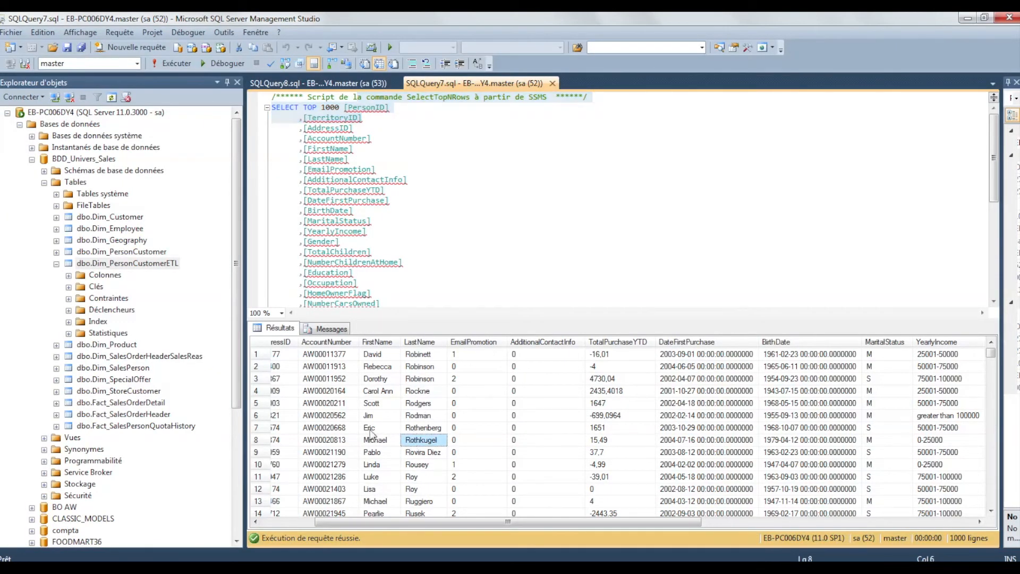
pyautogui.moveTo(507, 521); pyautogui.dragTo(446, 522)
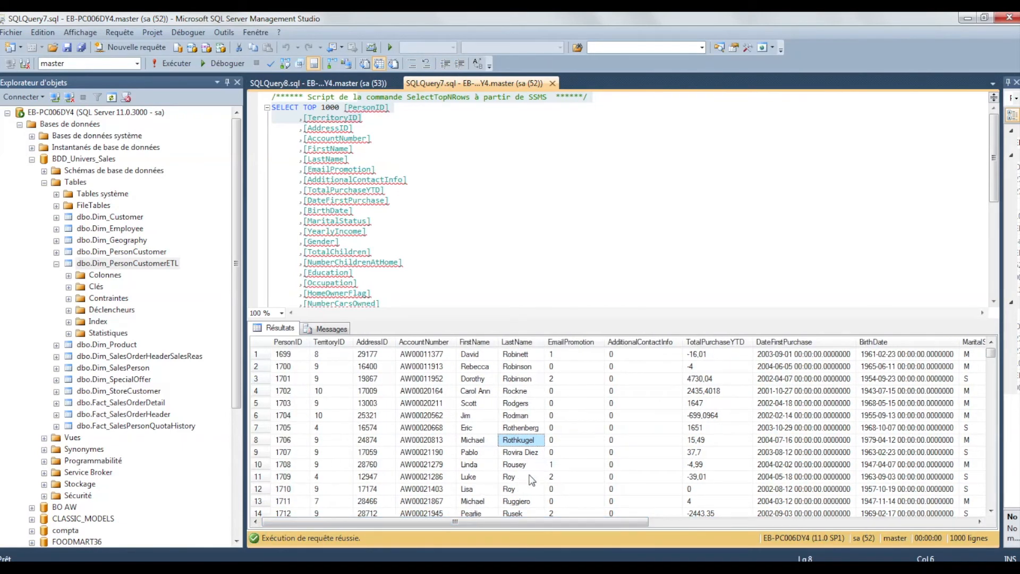
pyautogui.scroll(-1, 315, 478)
pyautogui.scroll(-2, 315, 478)
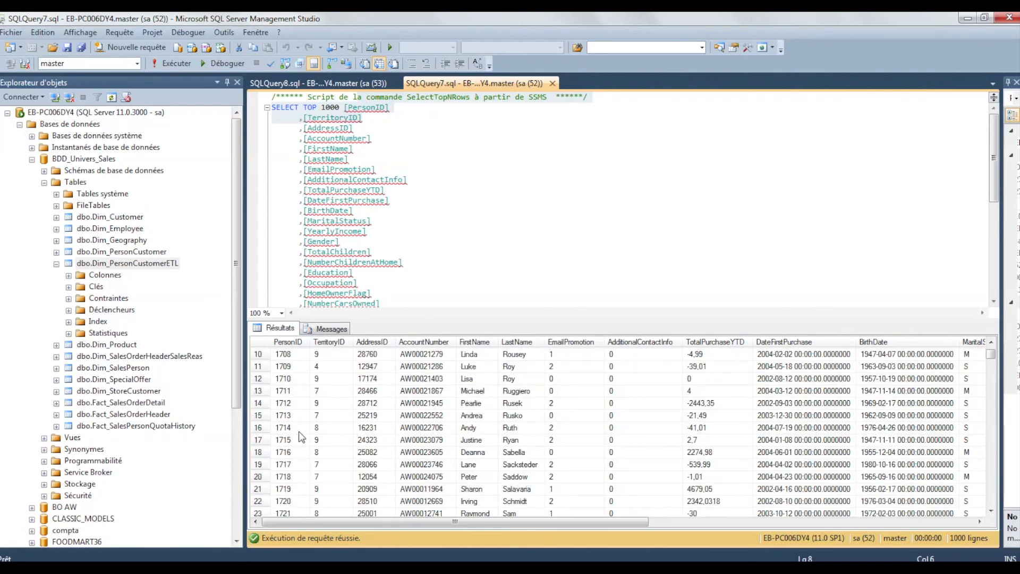
pyautogui.click(473, 418)
pyautogui.click(517, 419)
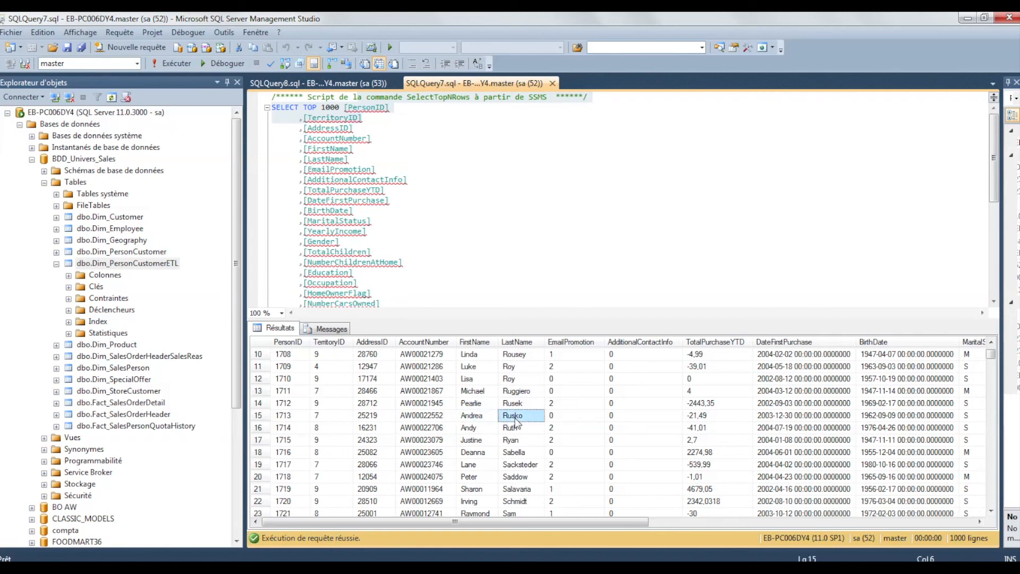
pyautogui.click(966, 417)
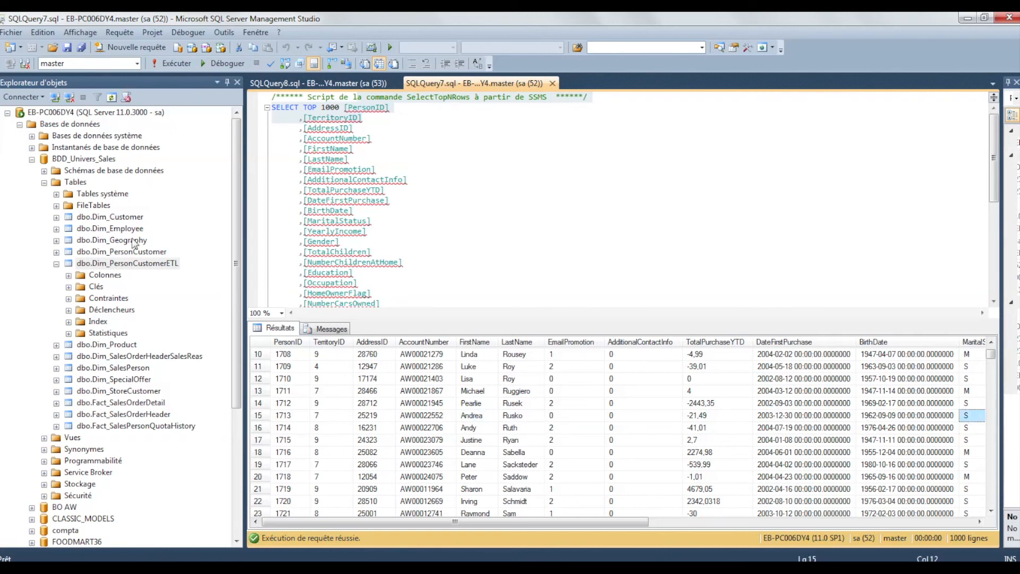
# Execute the SELECT TOP 1000 query in SQLQuery7.sql again to refresh its results
pyautogui.click(128, 263)
pyautogui.click(505, 209)
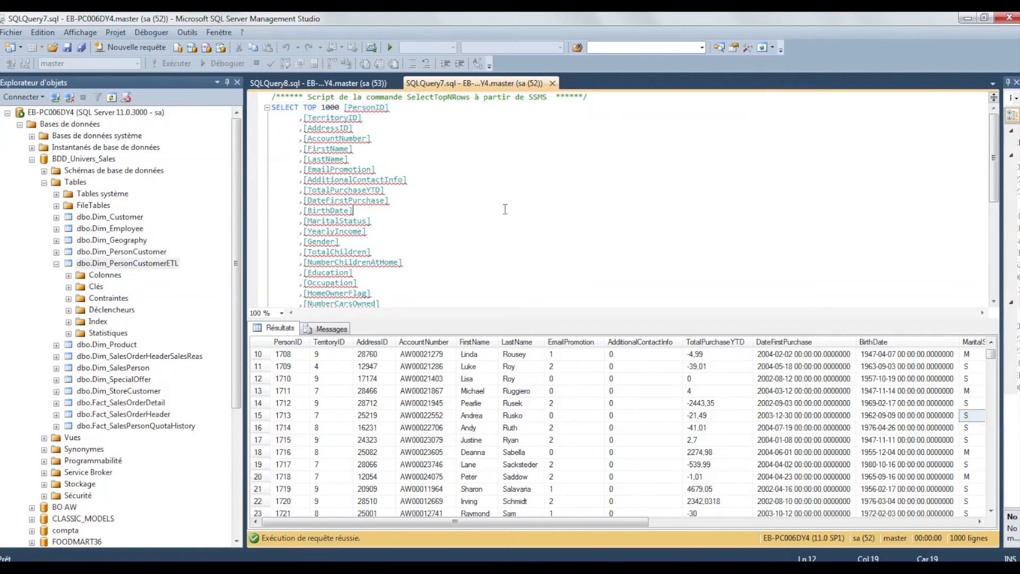
pyautogui.rightClick(505, 209)
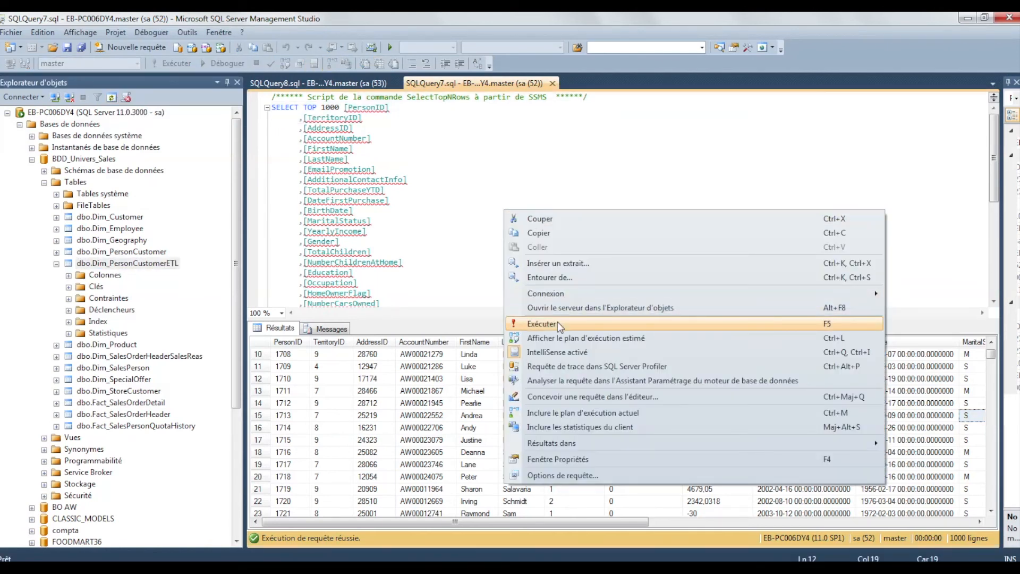
pyautogui.click(558, 324)
# Check the PersonID, LastName, FirstName and MaritalStatus values of row 15 in the refreshed results, and close SQLQuery7.sql
pyautogui.click(294, 476)
pyautogui.scroll(-2, 294, 476)
pyautogui.click(294, 453)
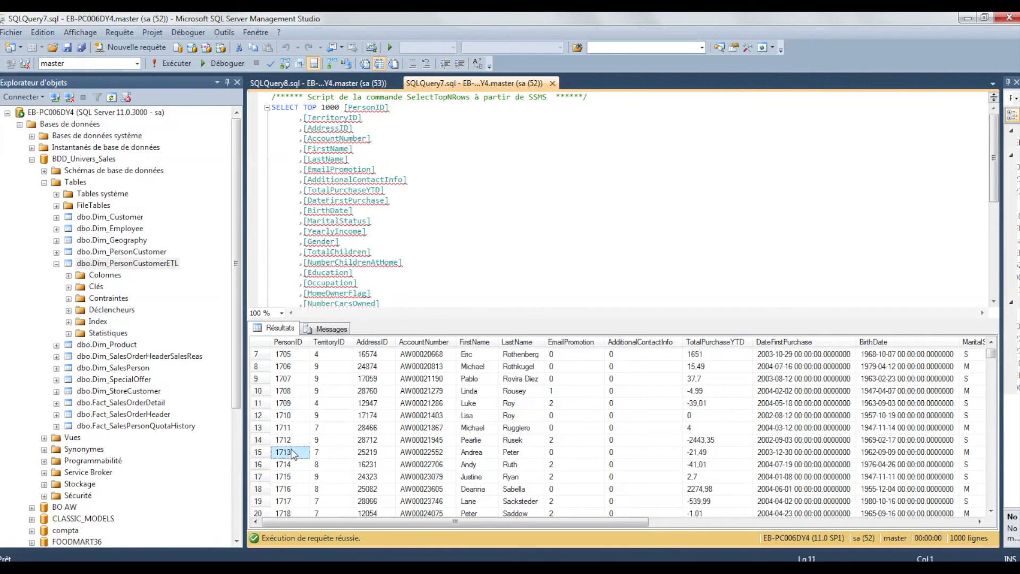
pyautogui.click(516, 455)
pyautogui.click(490, 453)
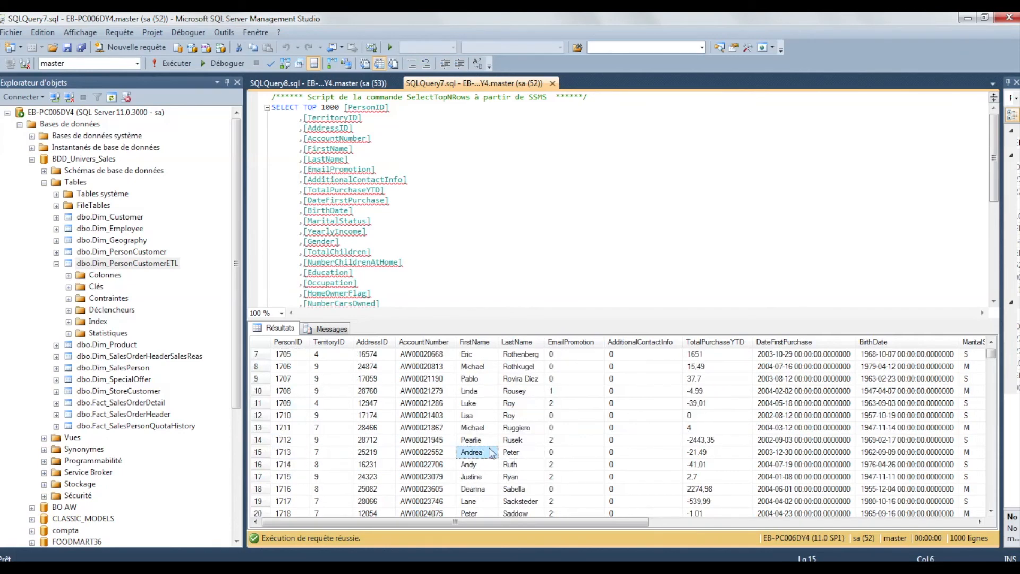
pyautogui.click(980, 455)
pyautogui.click(483, 177)
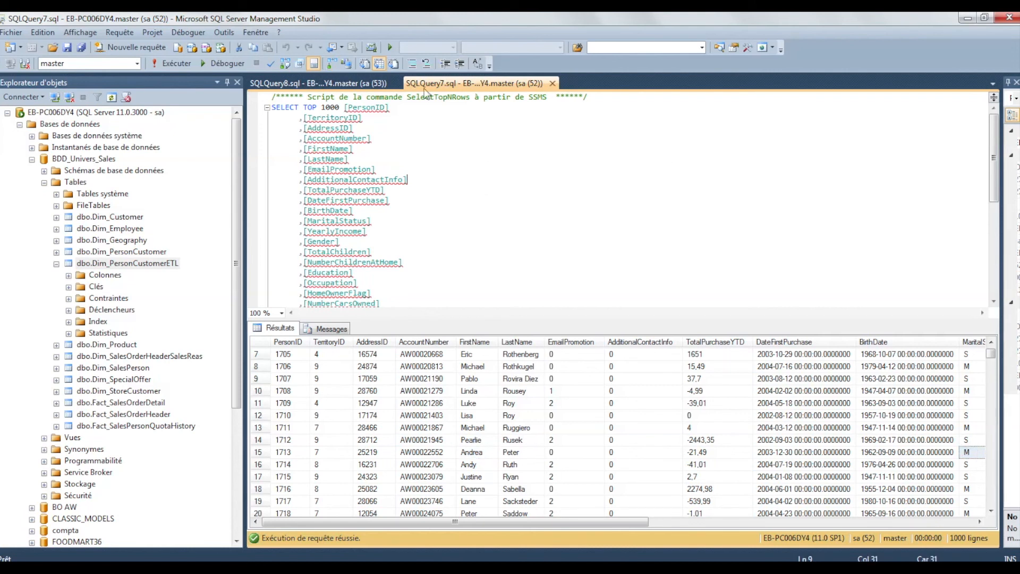
pyautogui.click(553, 84)
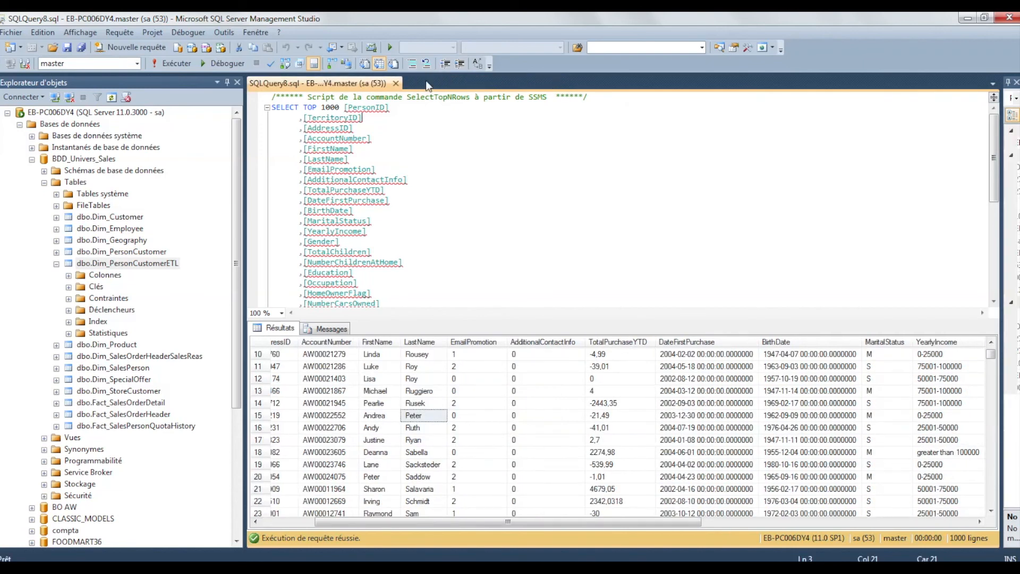